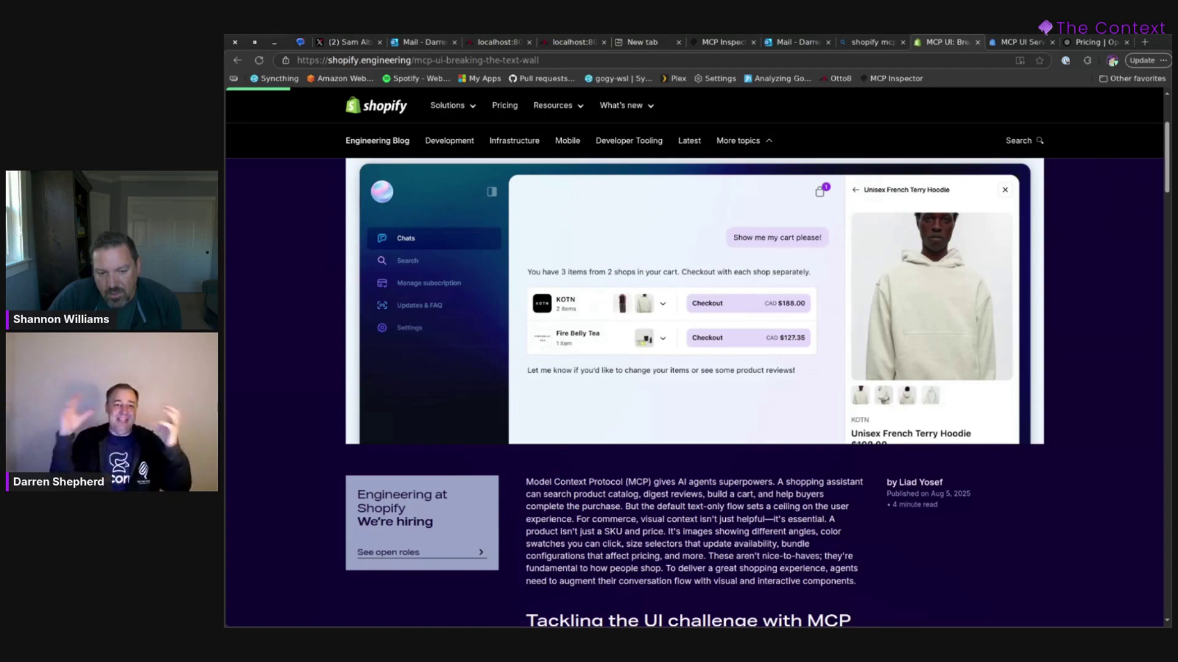
# - Read down the Shopify engineering article on MCP UI, past the introduction to the section on the UI challenge
pyautogui.scroll(-1, 616, 245)
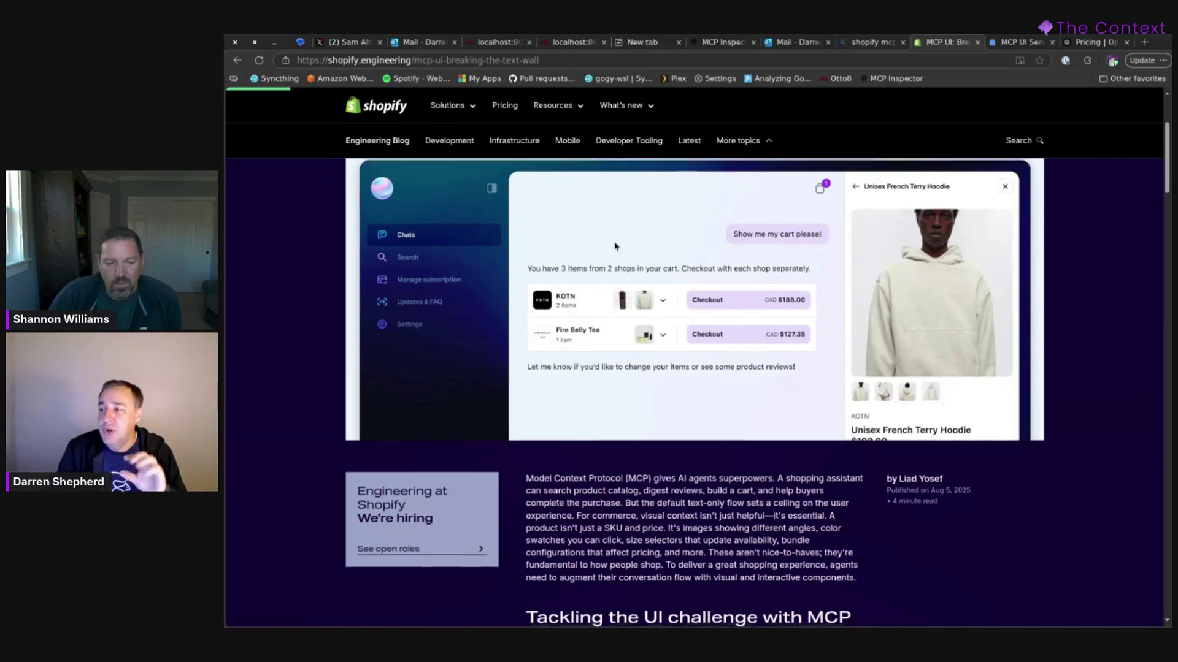
pyautogui.scroll(-10, 616, 245)
pyautogui.scroll(-4, 608, 252)
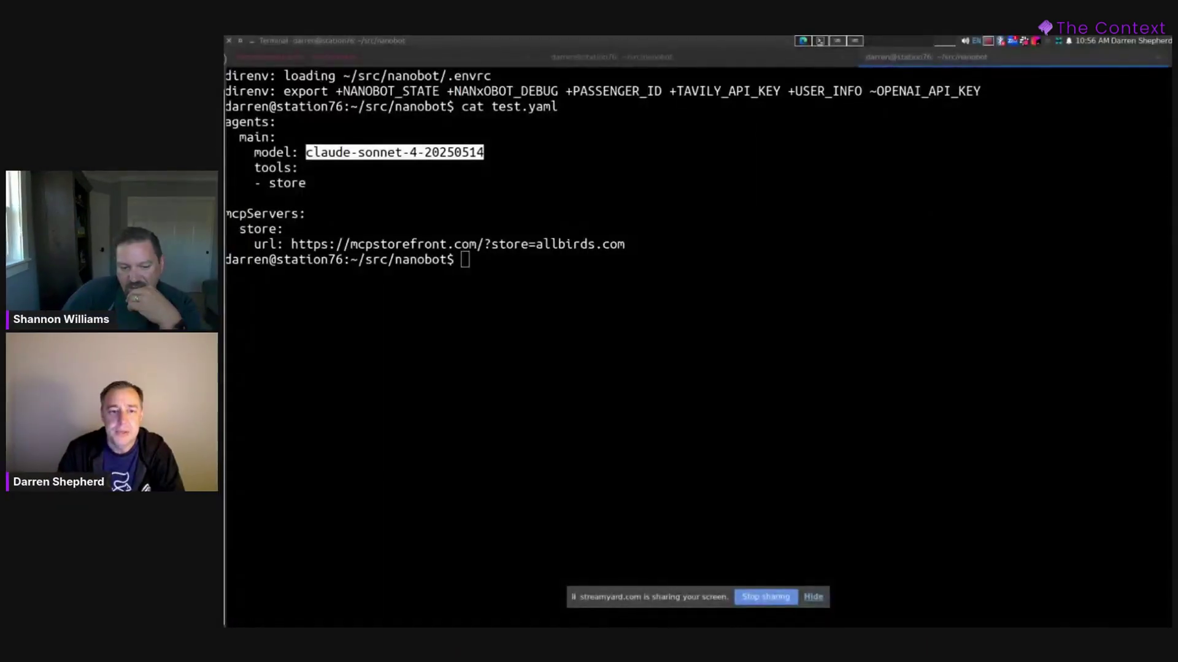
# - Highlight the agent and MCP server configuration printed from test.yaml, including the model name claude-sonnet-4-20250514
pyautogui.click(573, 146)
pyautogui.moveTo(226, 122); pyautogui.dragTo(632, 247)
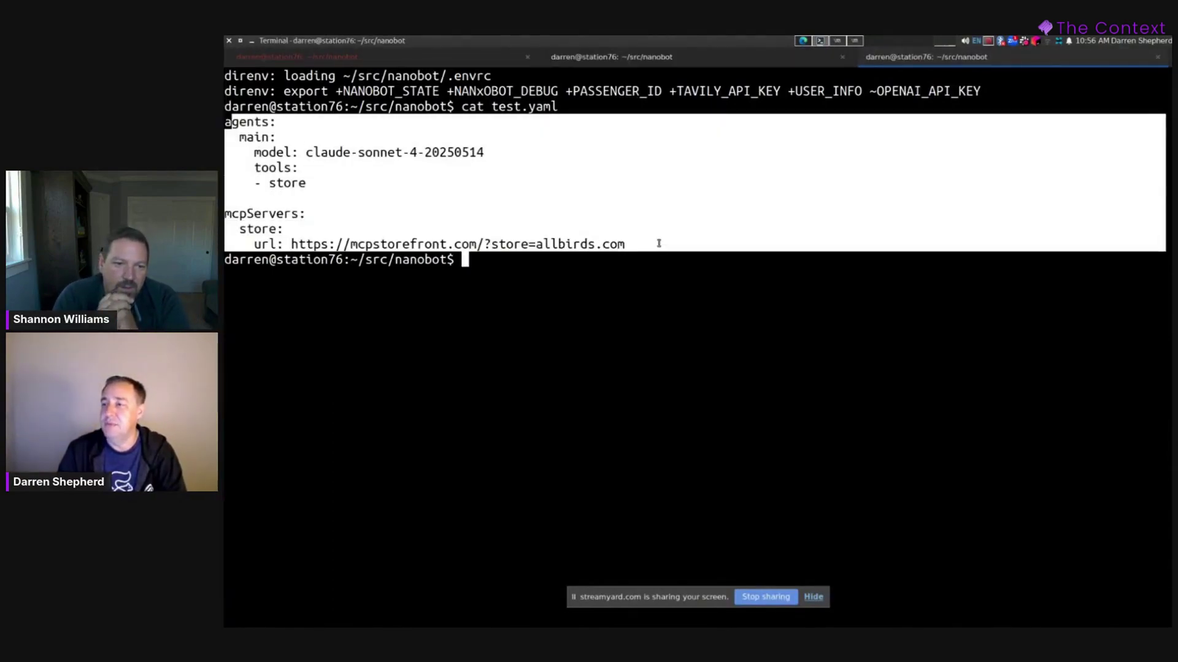
pyautogui.click(491, 204)
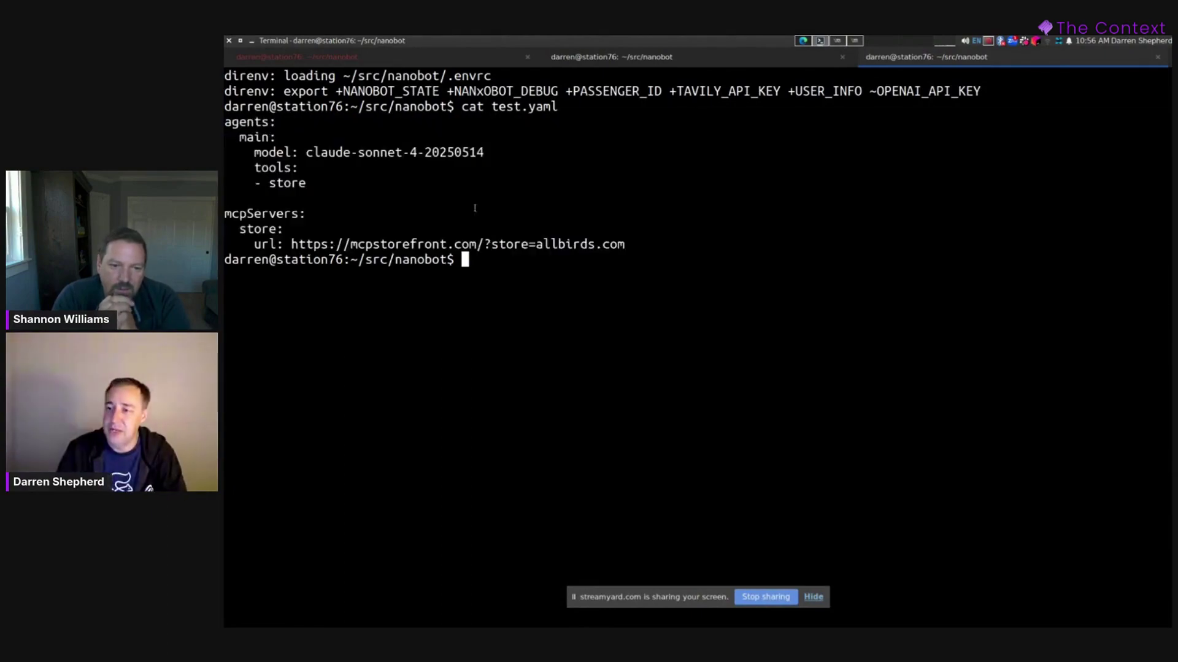
pyautogui.moveTo(638, 245); pyautogui.dragTo(319, 117)
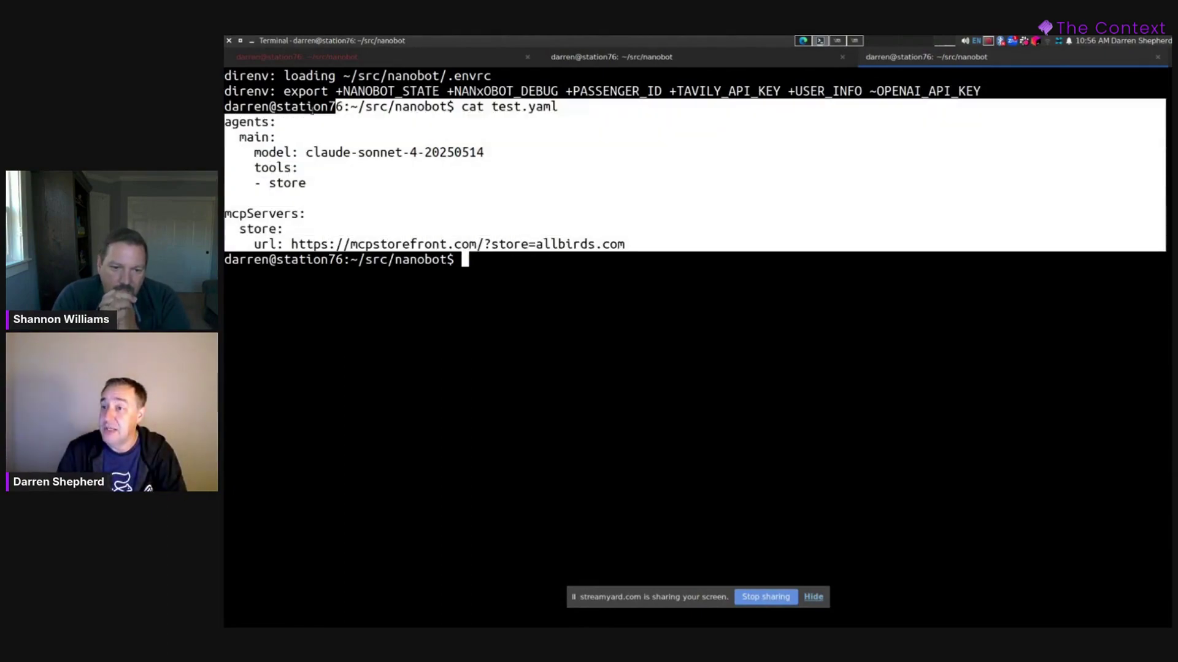
pyautogui.click(257, 115)
pyautogui.doubleClick(310, 147)
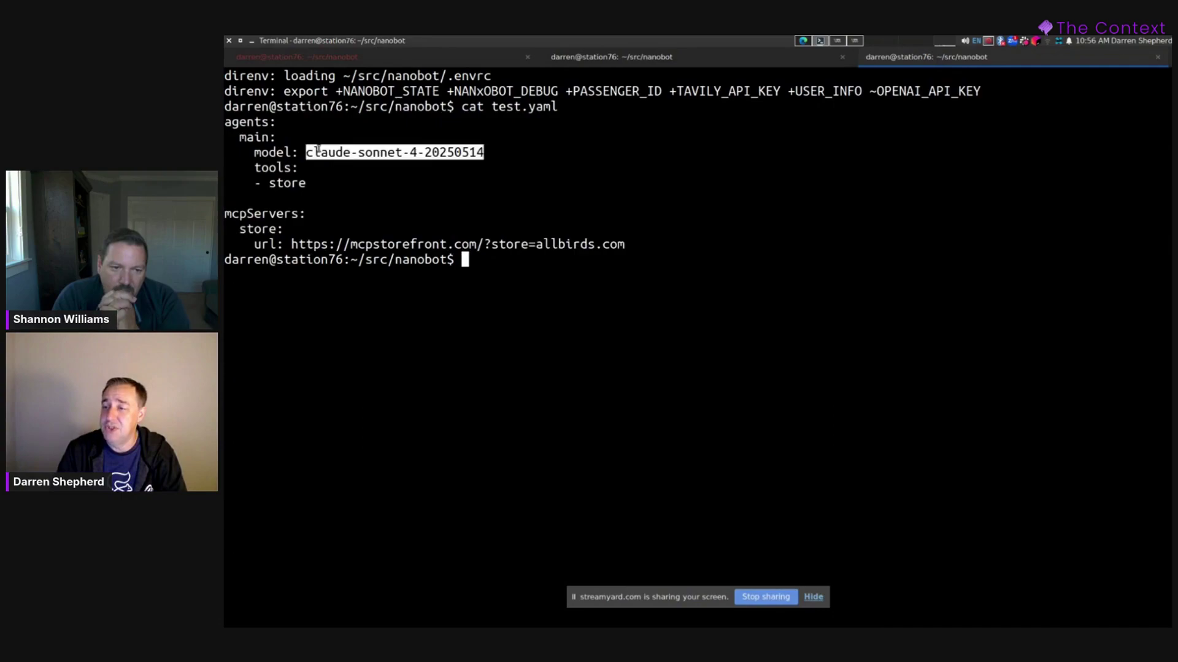
pyautogui.click(319, 150)
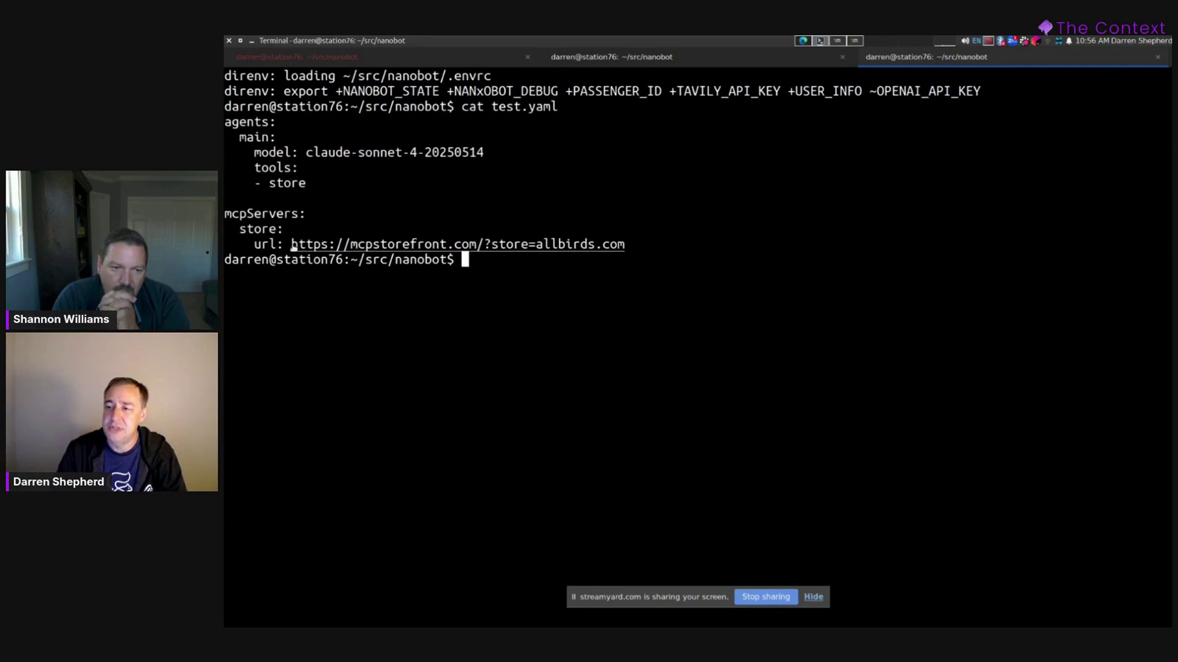
# - Open the store server URL from test.yaml in the browser and look through its tools with UI support
pyautogui.keyDown('ctrl'); pyautogui.click(378, 245); pyautogui.keyUp('ctrl')
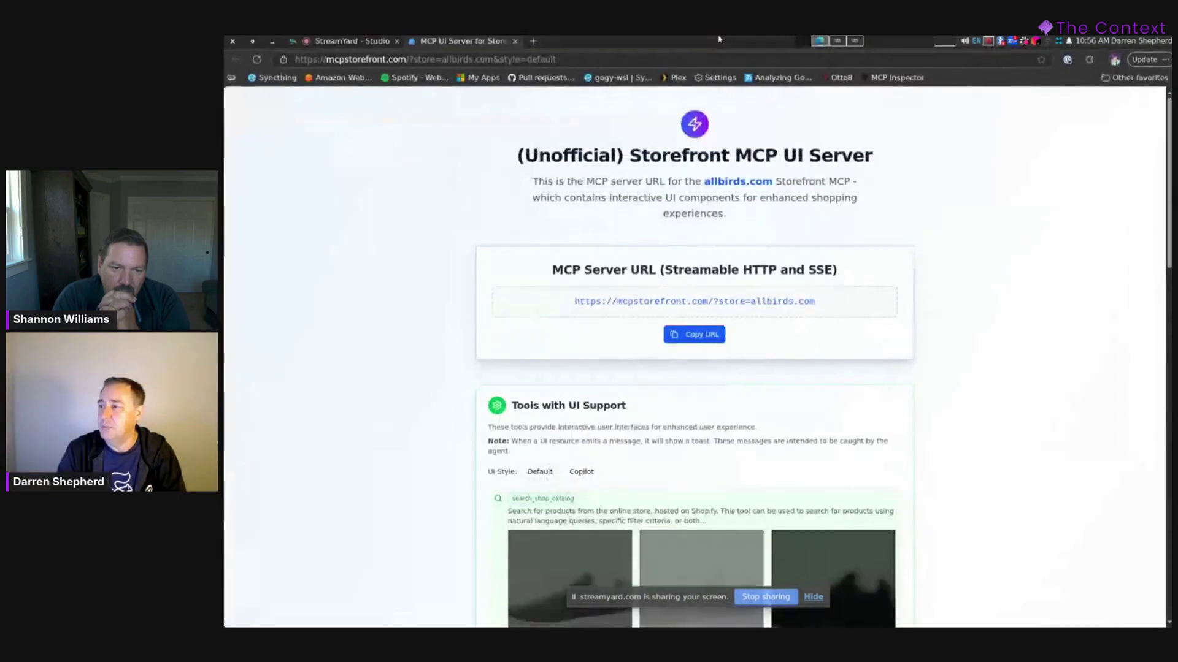
pyautogui.scroll(-4, 379, 334)
pyautogui.scroll(-3, 378, 333)
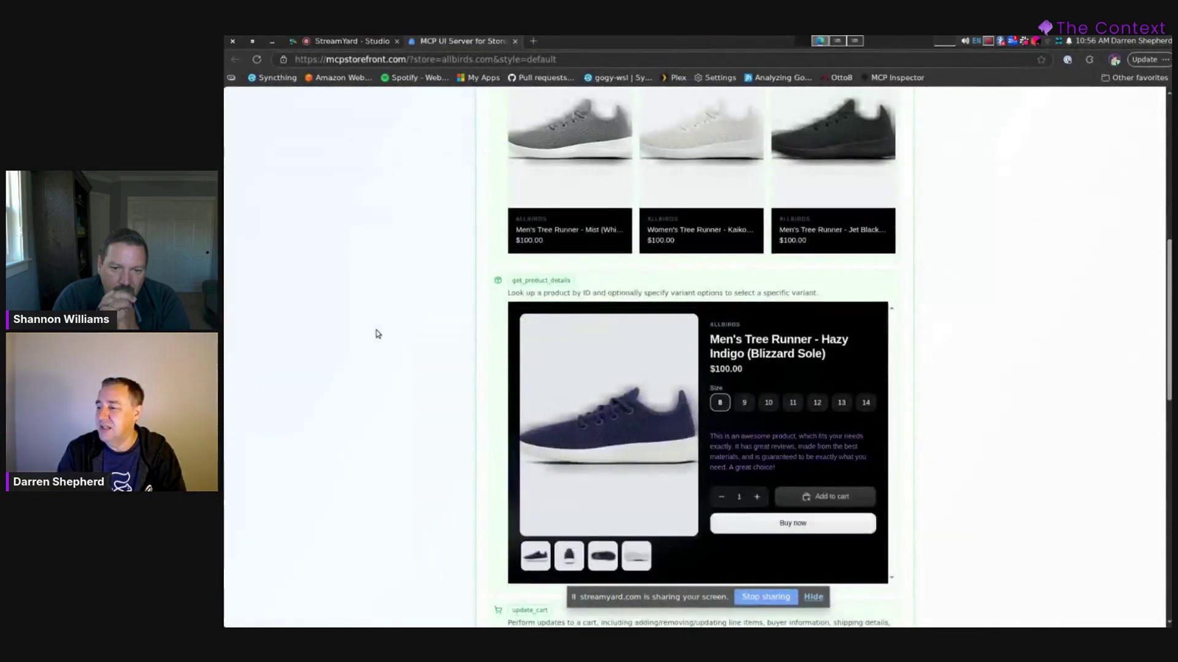
pyautogui.scroll(5, 378, 333)
pyautogui.scroll(3, 490, 268)
# - Copy allbirds.com from the MCP server URL, open that site in a new tab and browse its homepage
pyautogui.moveTo(750, 301); pyautogui.dragTo(850, 306)
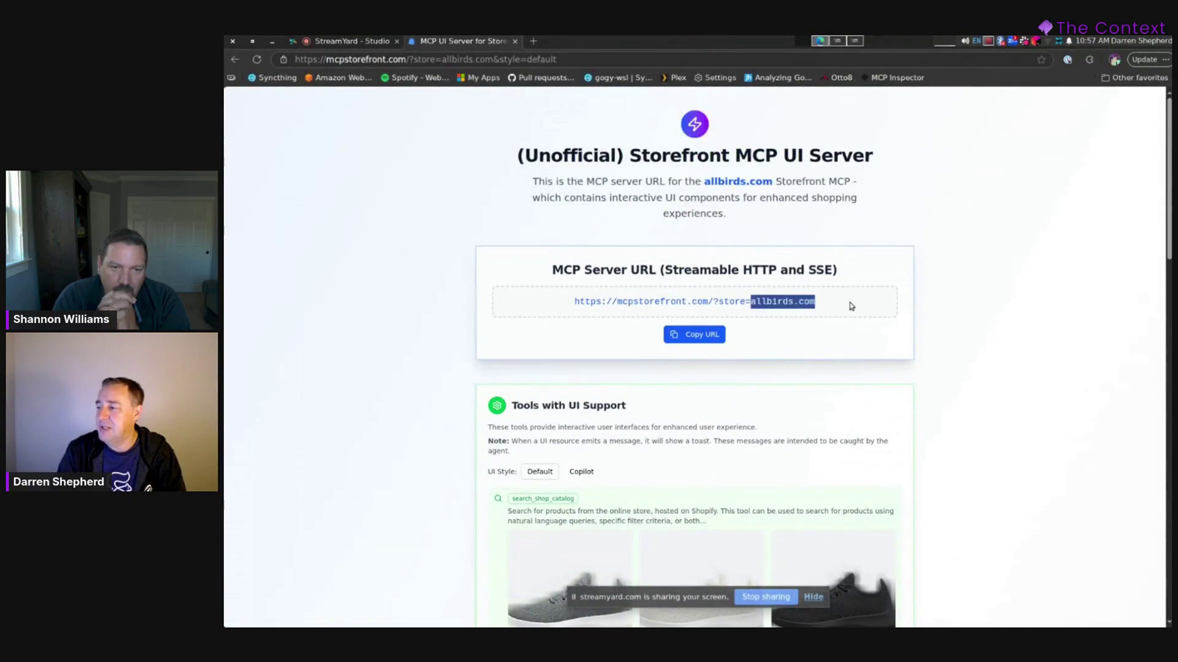
pyautogui.hotkey('ctrl', 'c')
pyautogui.hotkey('ctrl', 't')
pyautogui.hotkey('ctrl', 'v')
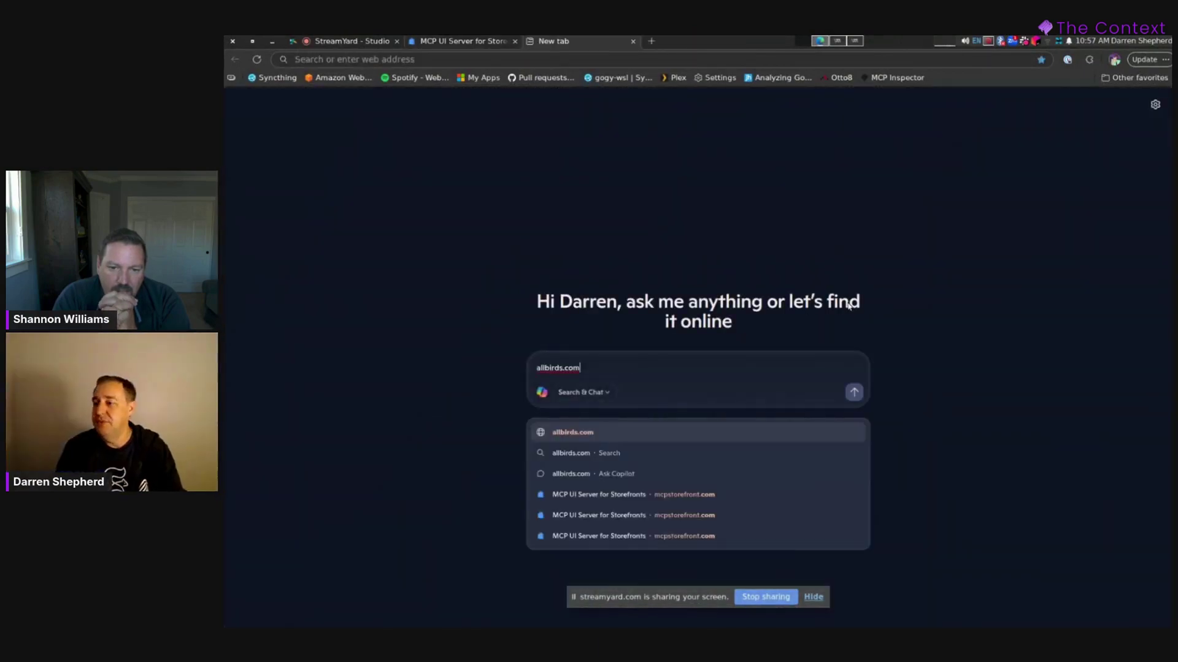
pyautogui.press('Return')
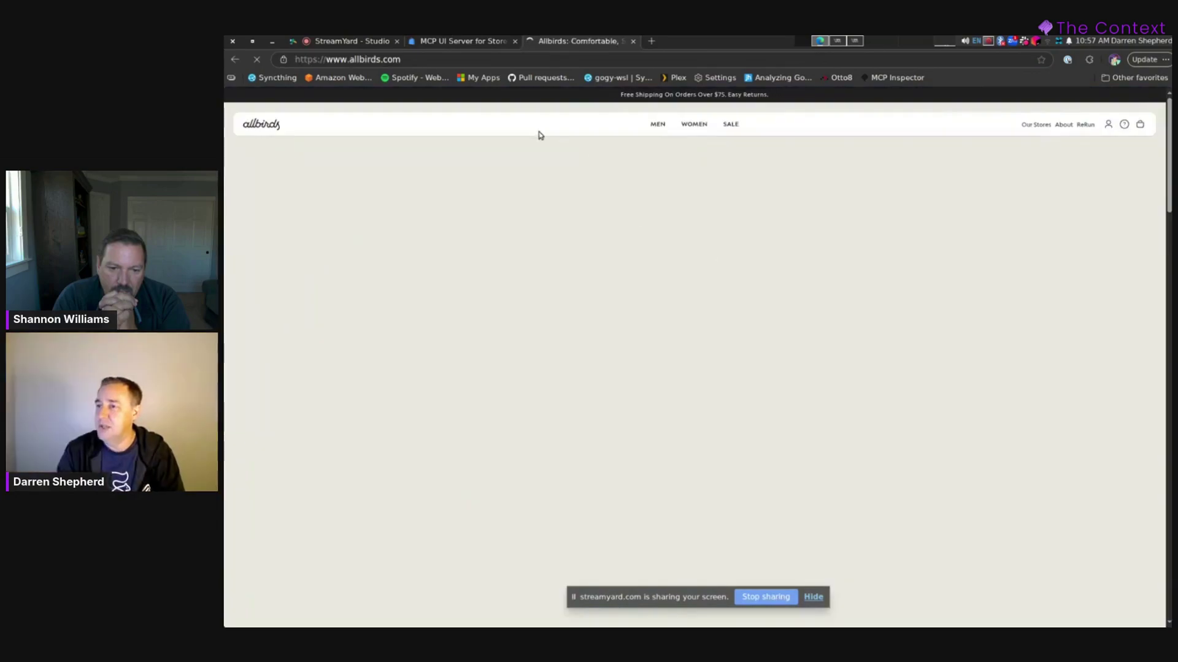
pyautogui.scroll(-10, 622, 272)
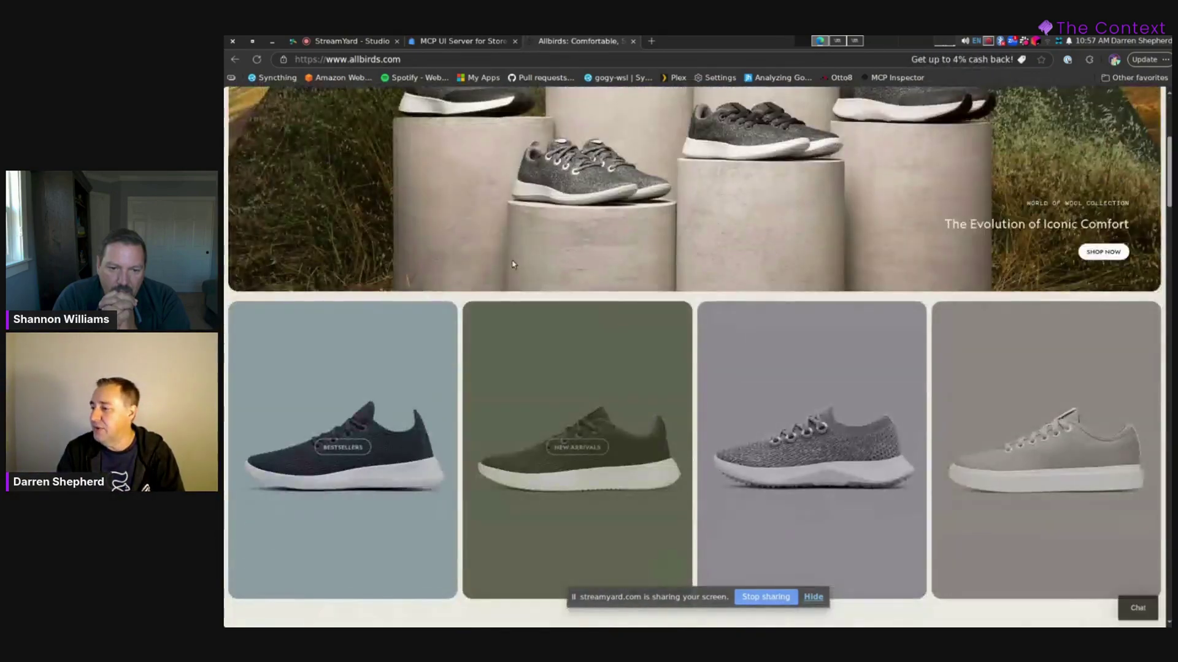
pyautogui.scroll(1, 580, 309)
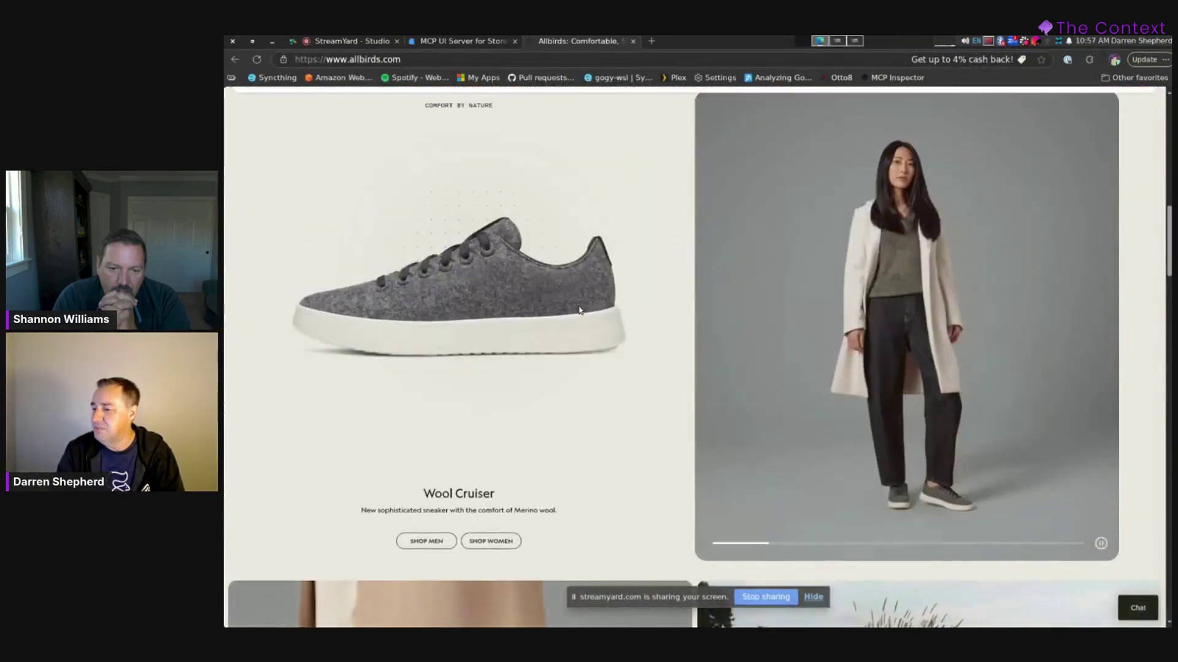
# - Highlight the full server URL on the Storefront MCP UI Server page and compare it with the terminal configuration and the Allbirds site
pyautogui.click(480, 40)
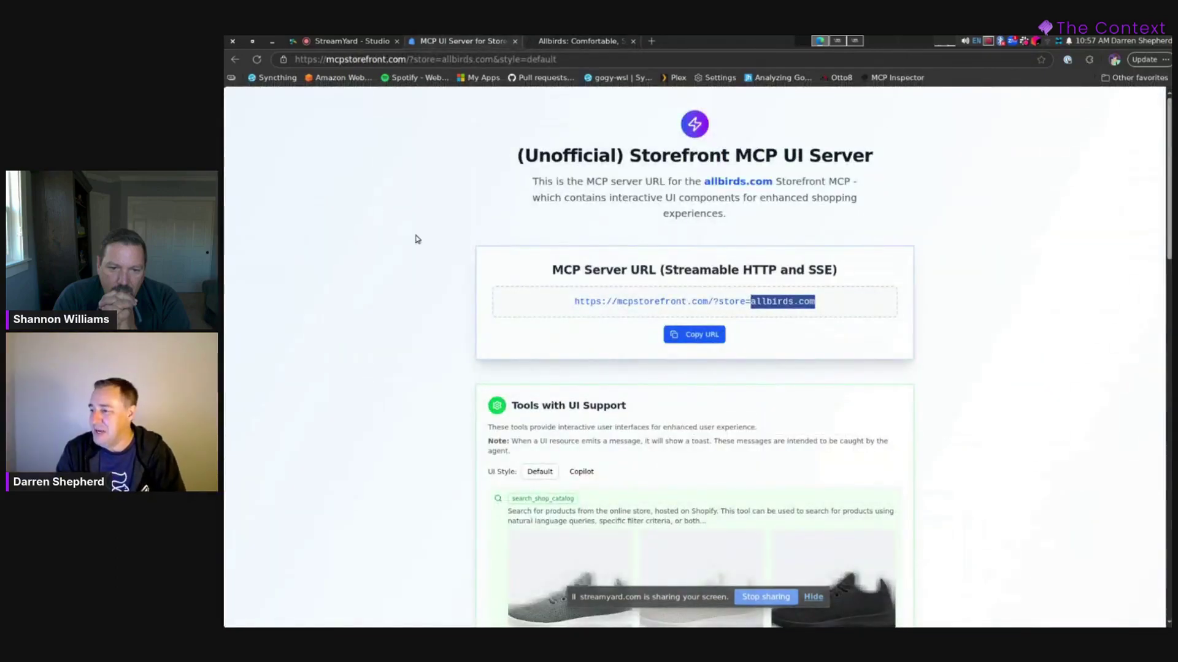
pyautogui.tripleClick(698, 306)
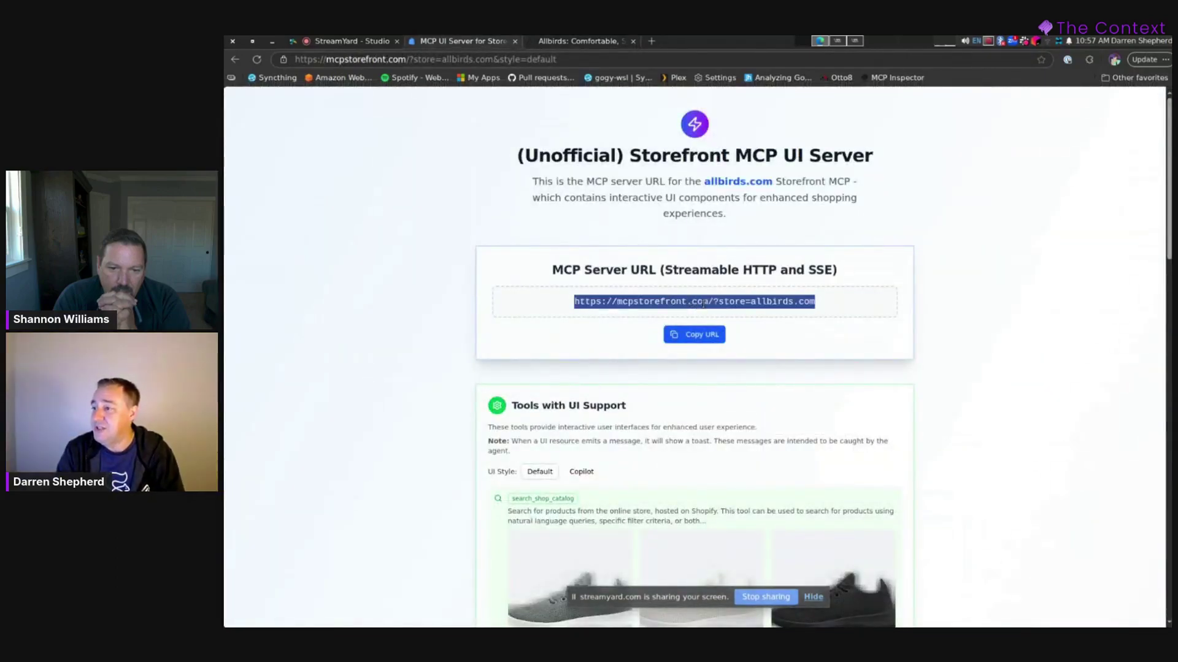
pyautogui.hotkey('alt', 'Tab')
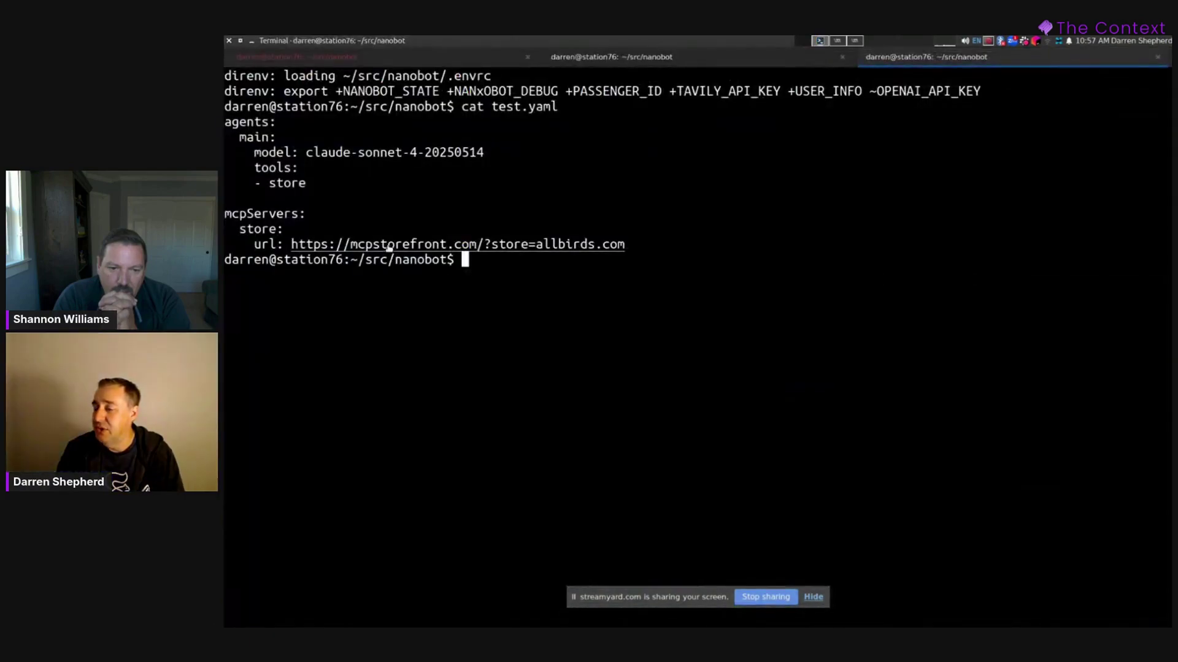
pyautogui.hotkey('alt', 'Tab')
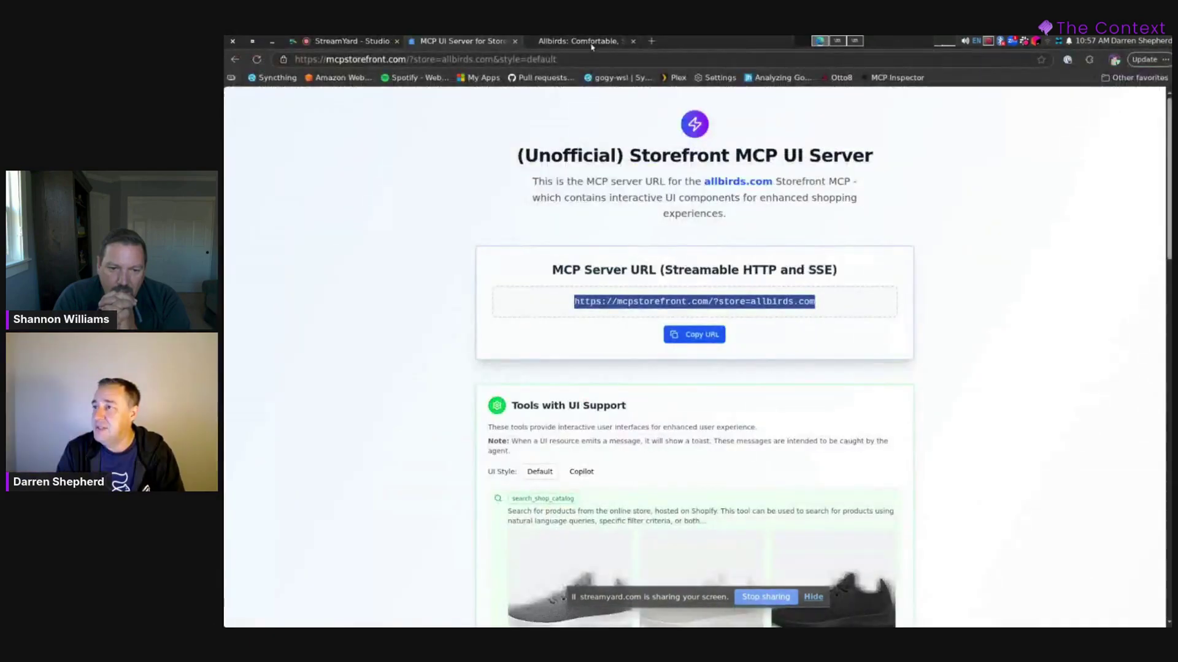
pyautogui.click(595, 43)
pyautogui.hotkey('alt', 'Tab')
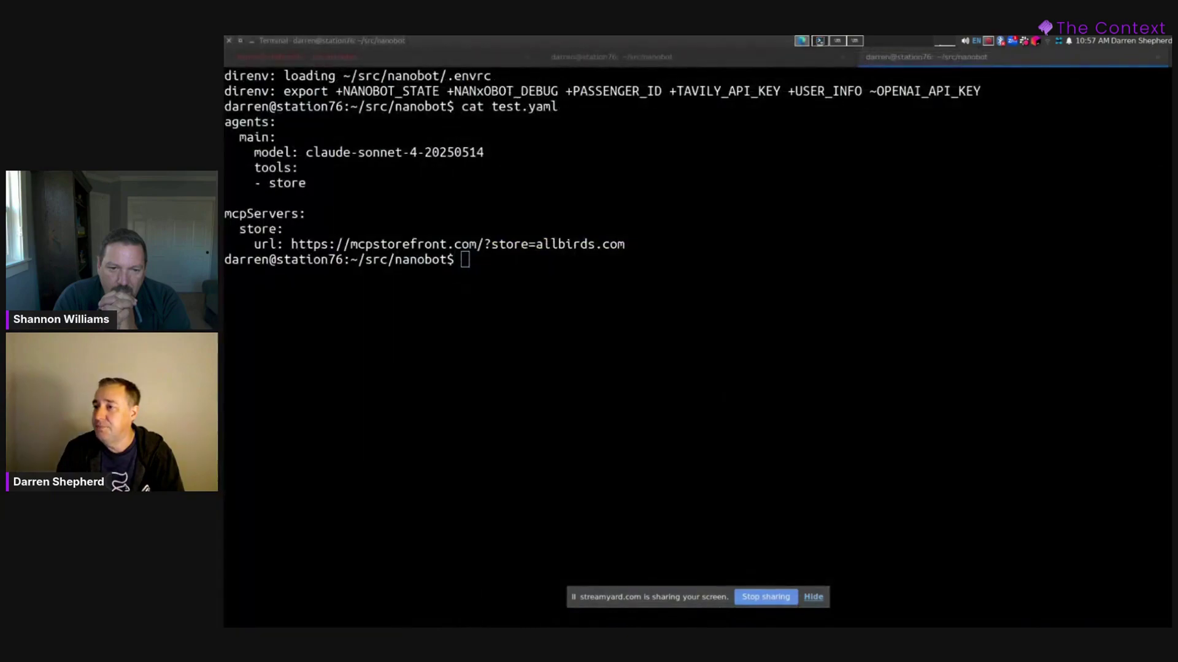
# - Switch to the Nanobot chat at localhost:8080 and send the message "can you search for some brown shoes"
pyautogui.hotkey('alt', 'Tab')
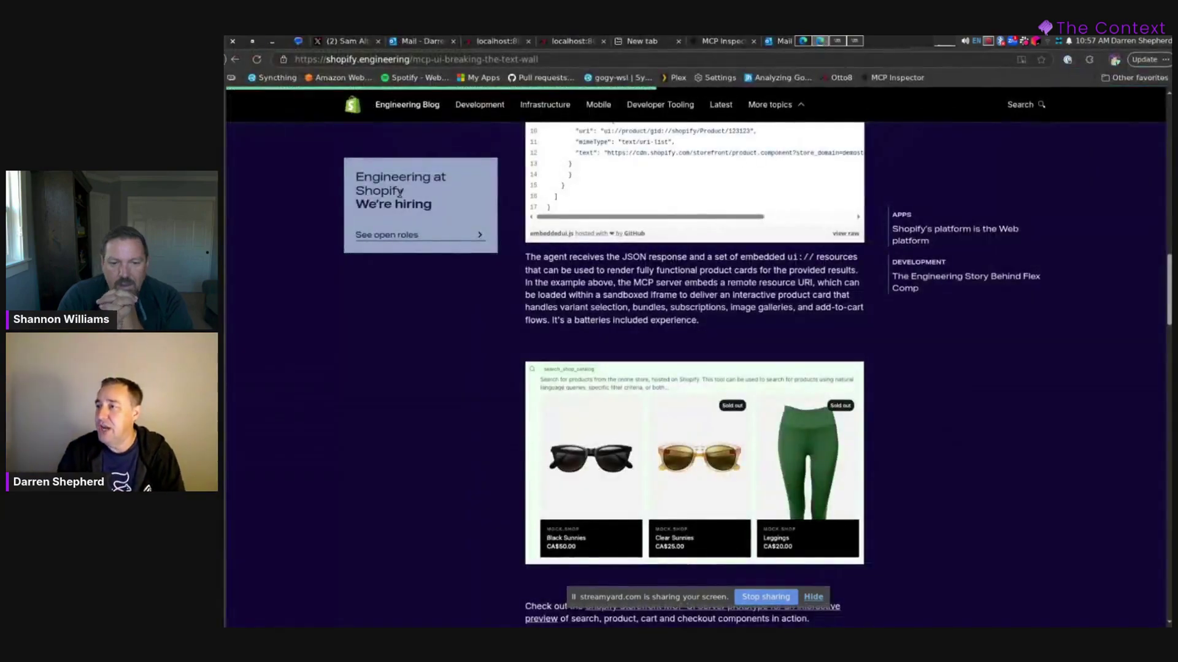
pyautogui.hotkey('ctrl', 'Tab')
pyautogui.hotkey('ctrl', 'Tab')
pyautogui.hotkey('ctrl', 'Tab')
pyautogui.hotkey('ctrl', 'Tab')
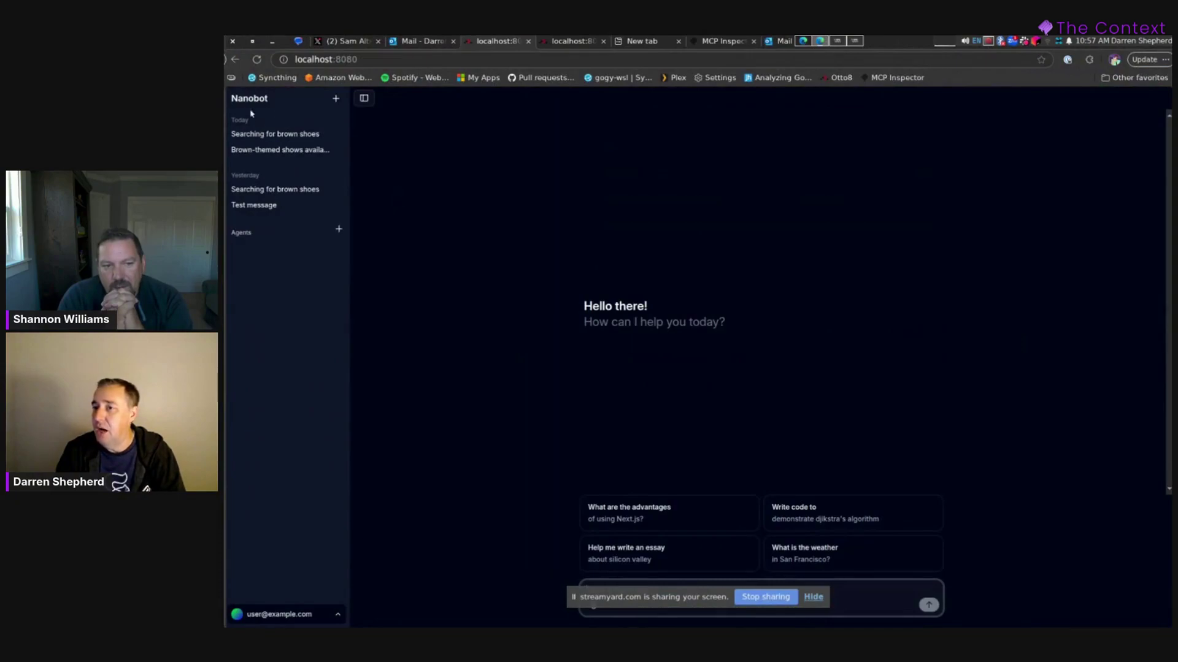
pyautogui.click(706, 535)
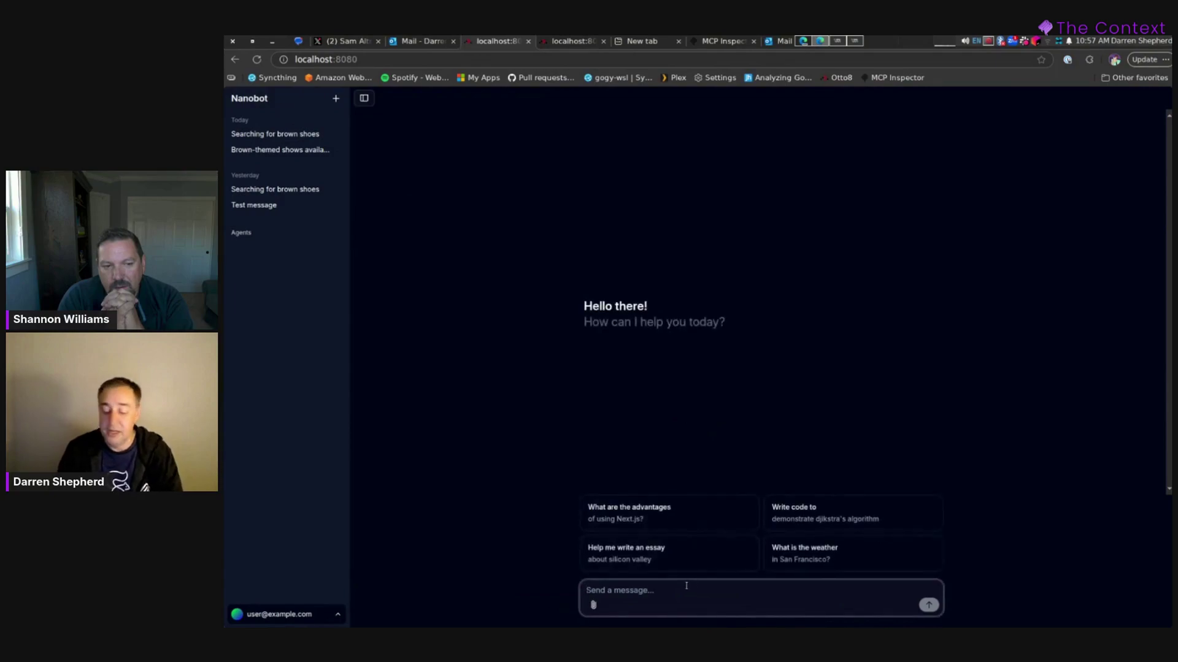
pyautogui.write('can you search for some brown shoes')
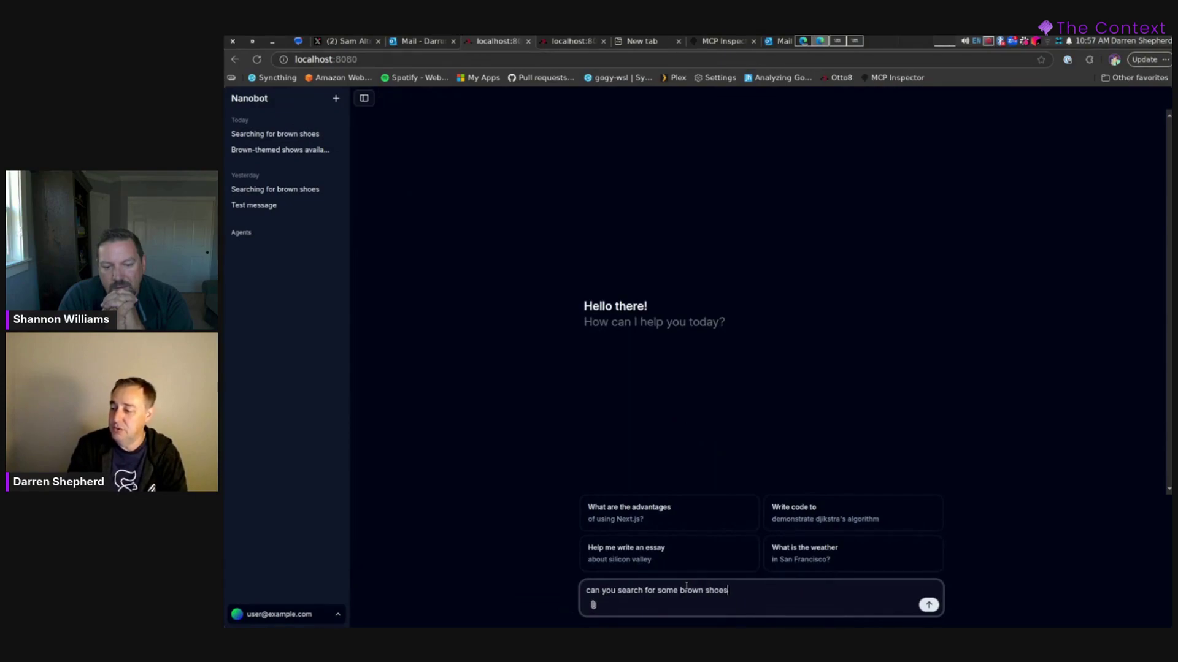
pyautogui.press('Return')
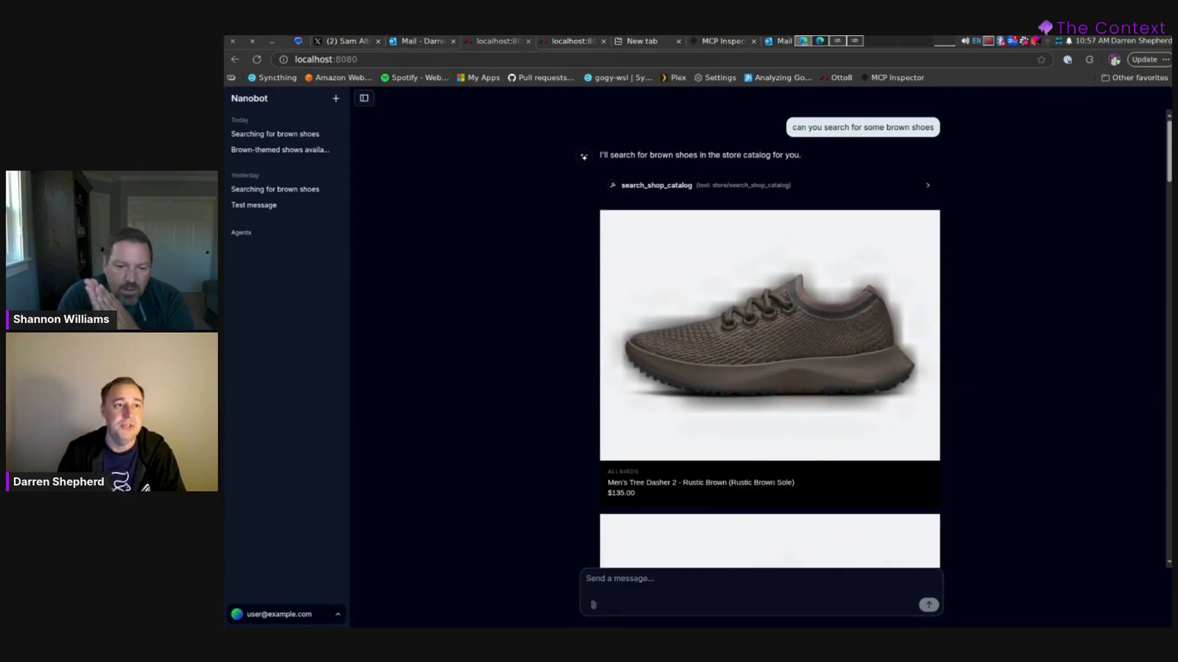
# - Review the returned shoe cards, then expand the search_shop_catalog call, examine its arguments and result, and collapse it
pyautogui.moveTo(668, 384)
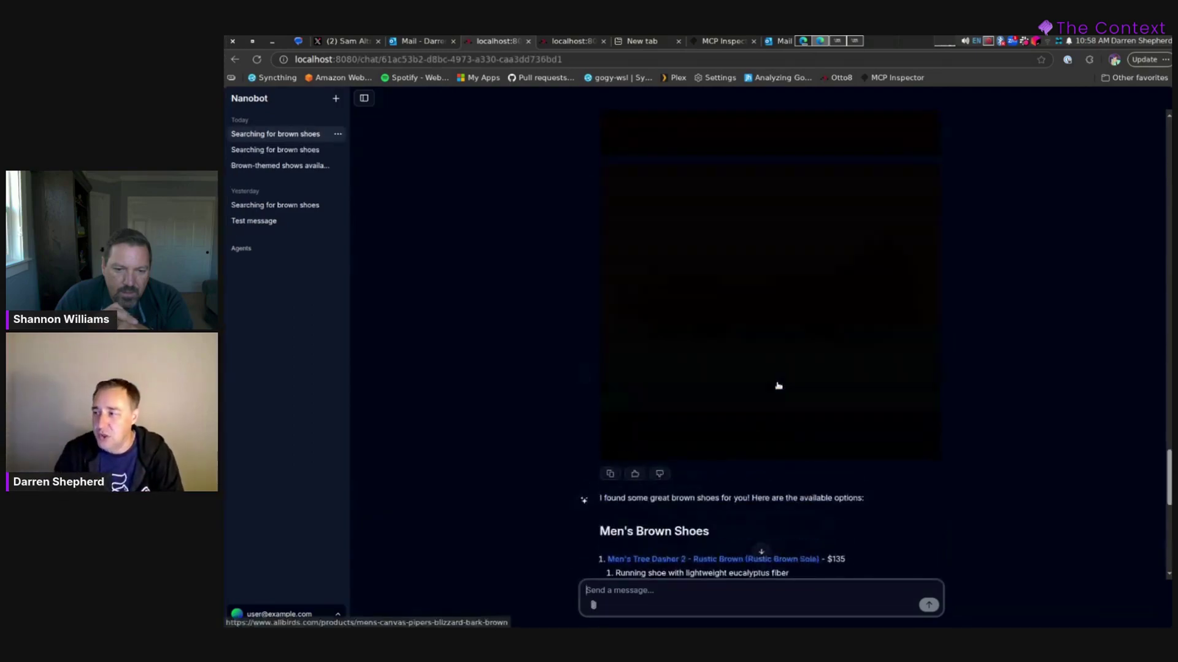
pyautogui.scroll(20, 777, 385)
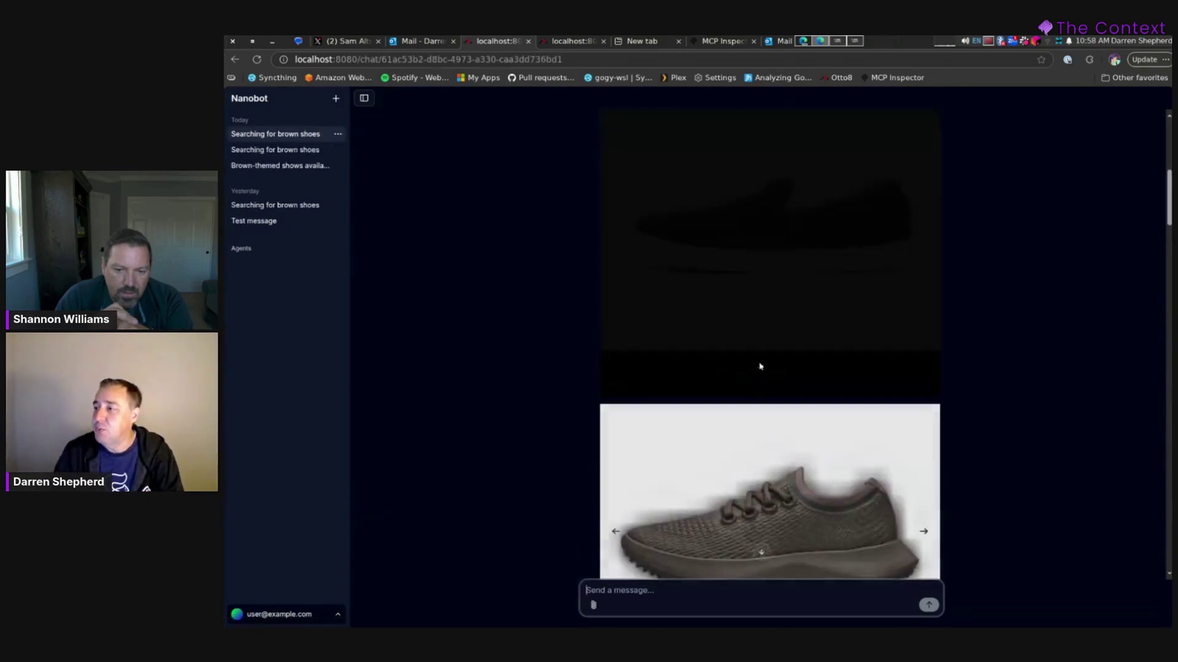
pyautogui.scroll(5, 758, 367)
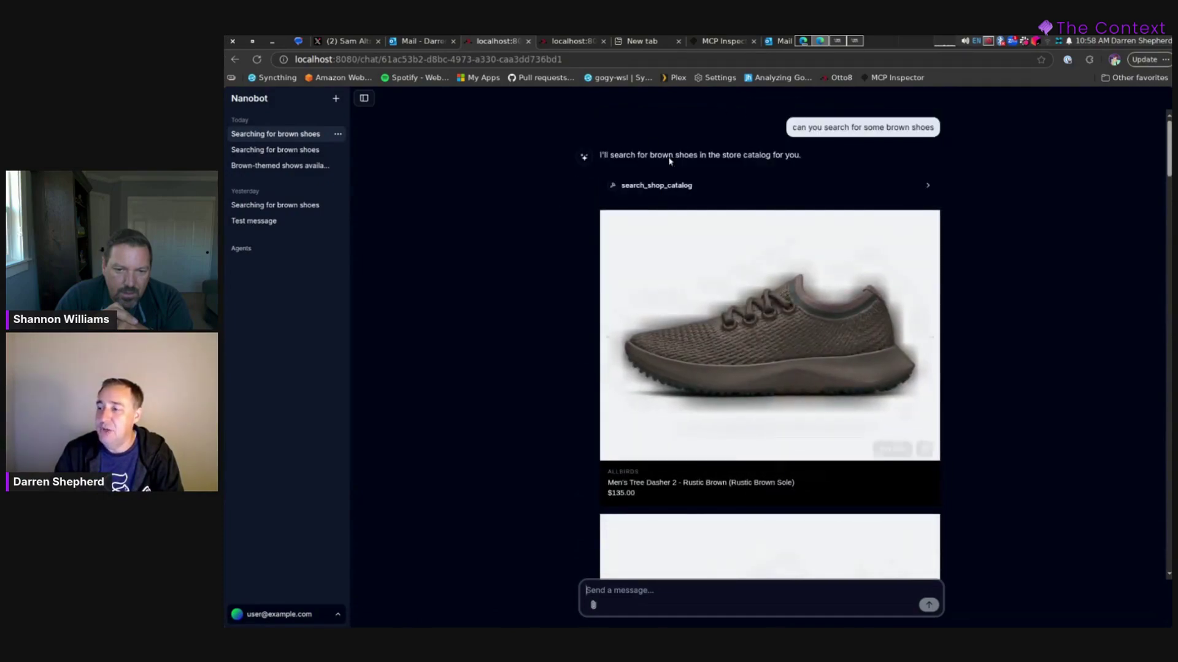
pyautogui.click(679, 190)
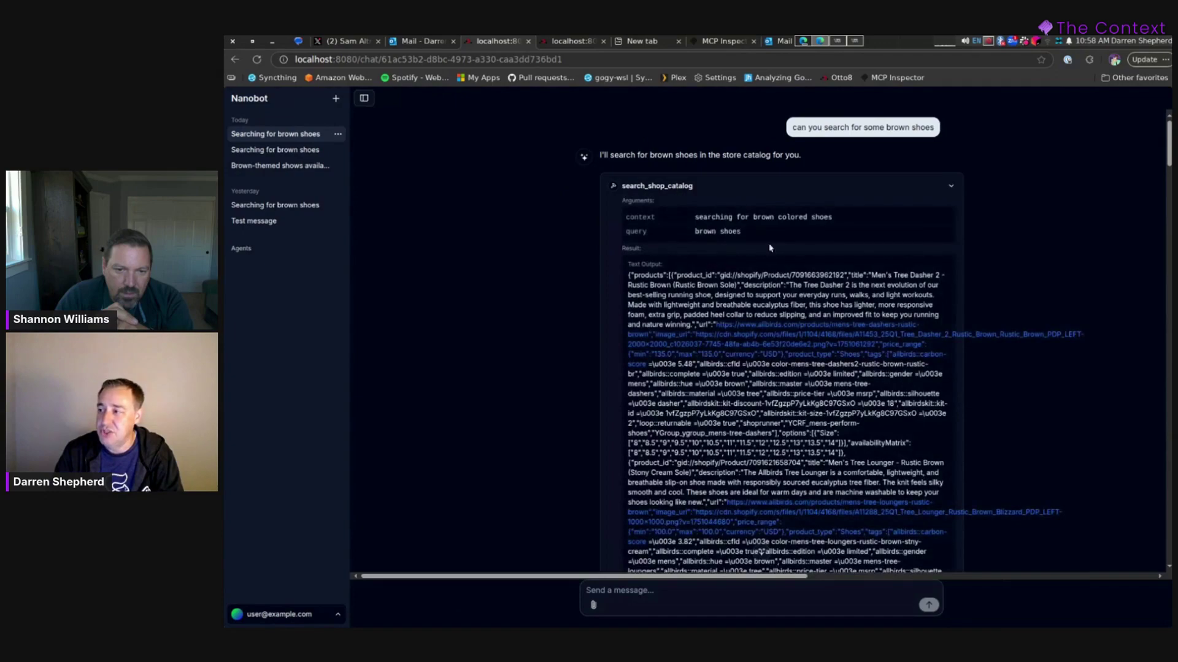
pyautogui.tripleClick(716, 218)
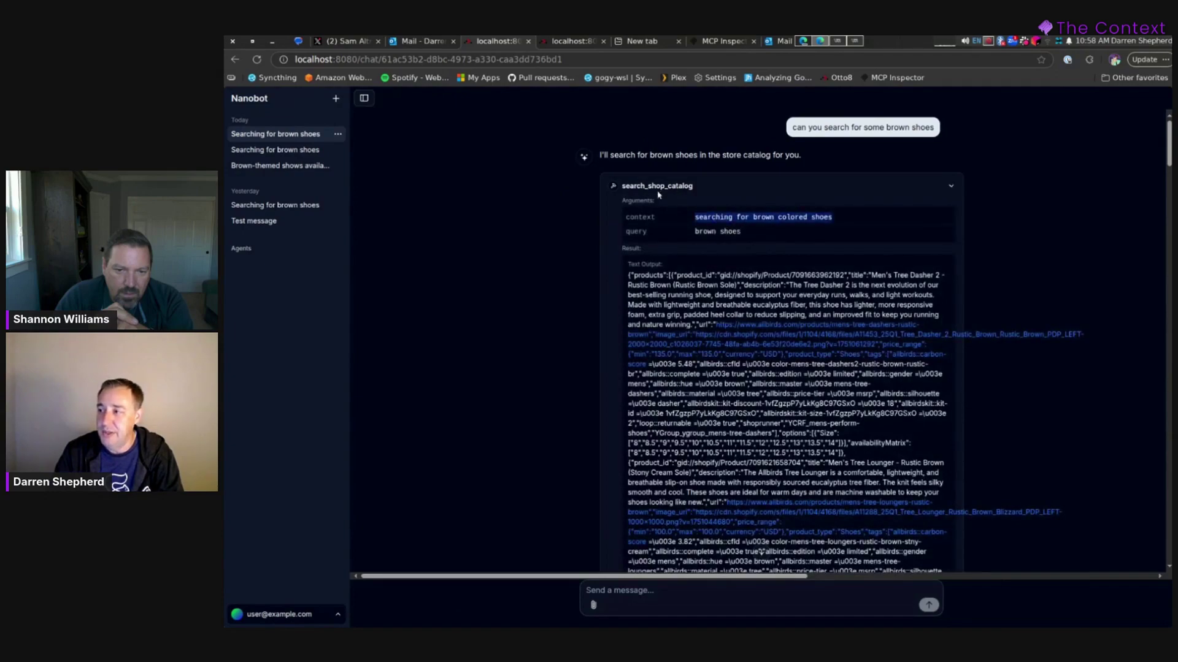
pyautogui.click(948, 188)
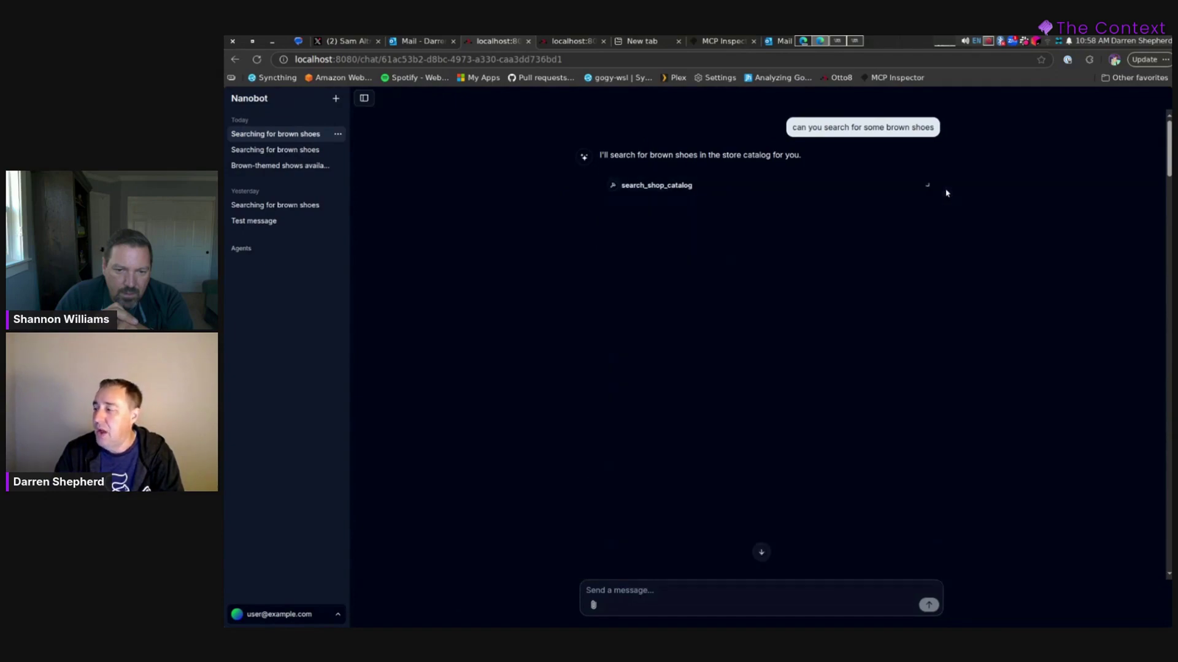
pyautogui.hotkey('alt', 'Tab')
pyautogui.hotkey('alt', 'Tab')
pyautogui.hotkey('alt', 'Tab')
pyautogui.hotkey('alt', 'Tab')
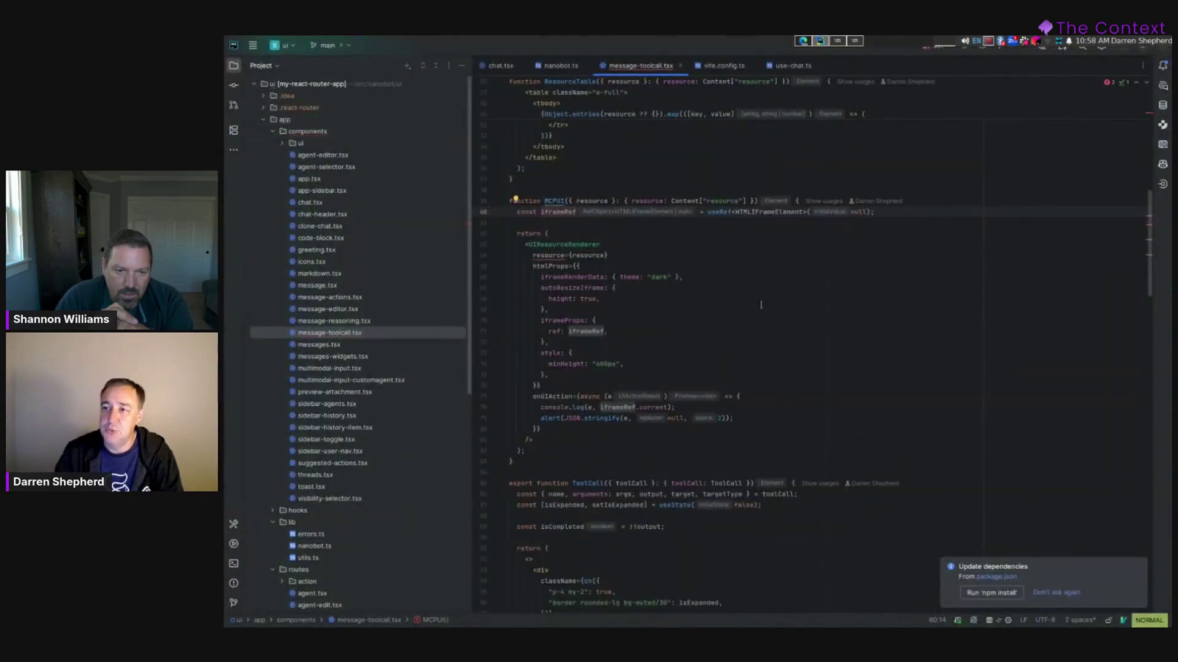
pyautogui.hotkey('alt', 'Tab')
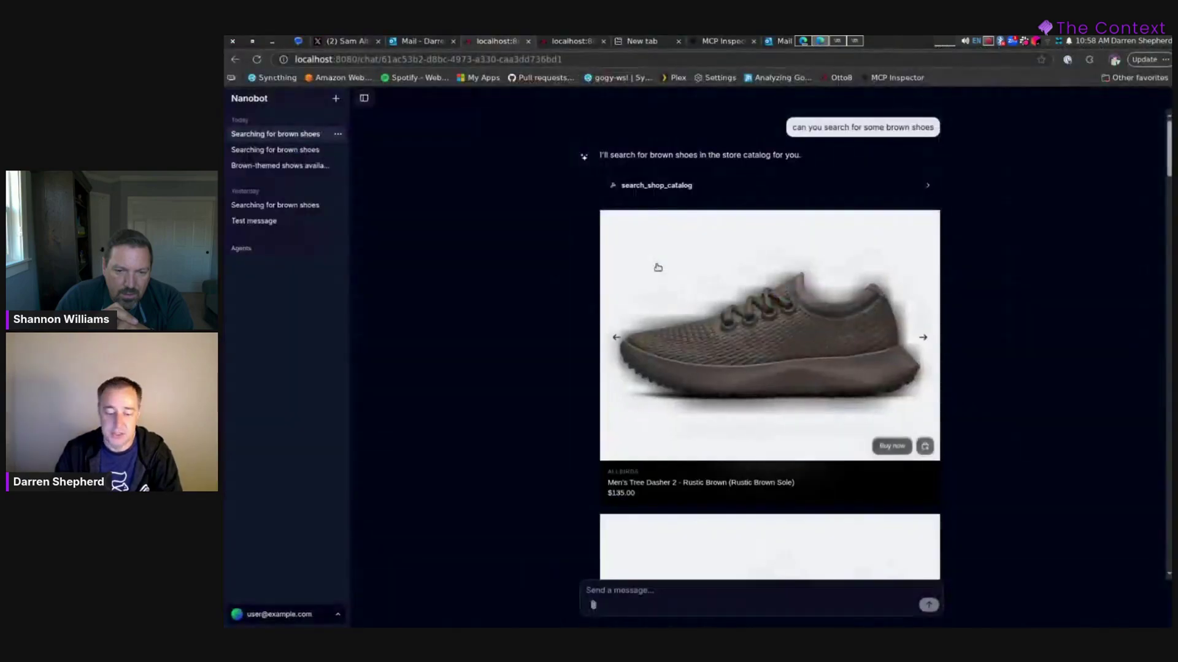
# - Open chat-sdk.dev in a new tab and launch the Chat SDK's live chatbot demo
pyautogui.hotkey('ctrl', 't')
pyautogui.write('chat-sdk')
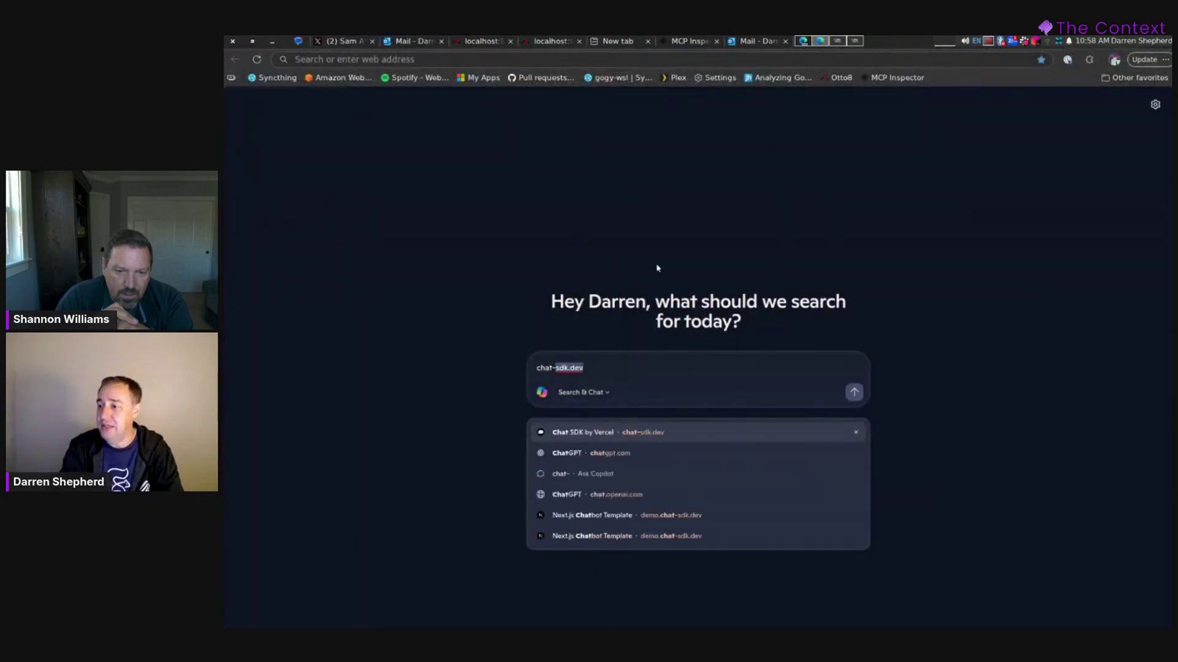
pyautogui.press('Return')
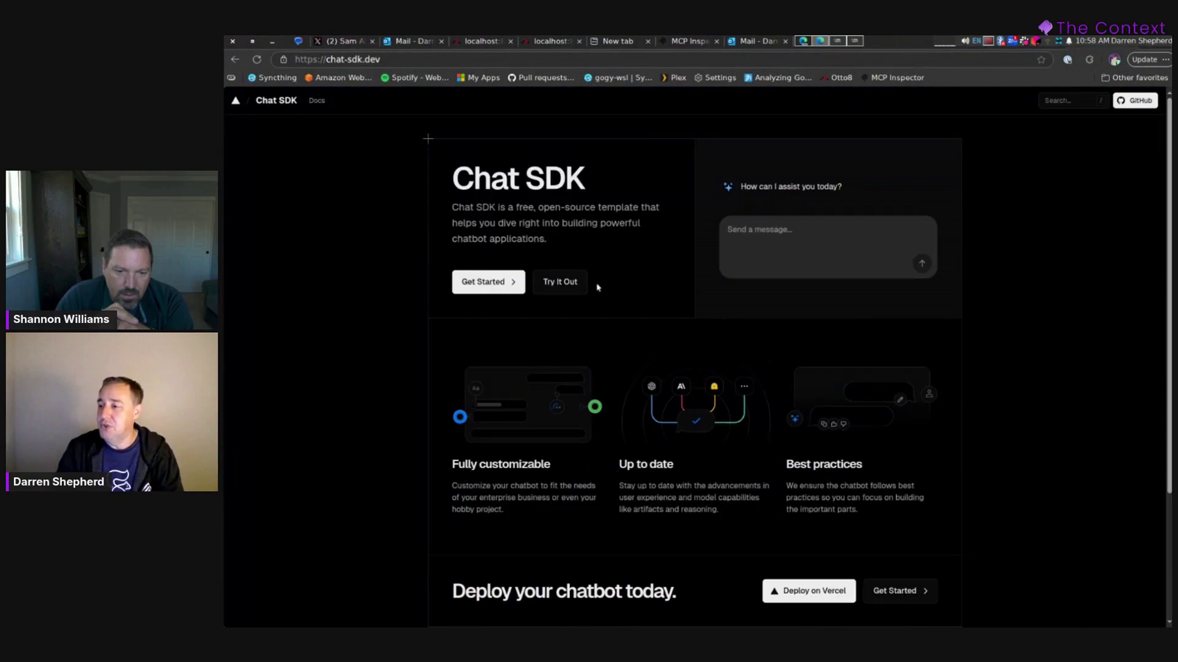
pyautogui.click(572, 282)
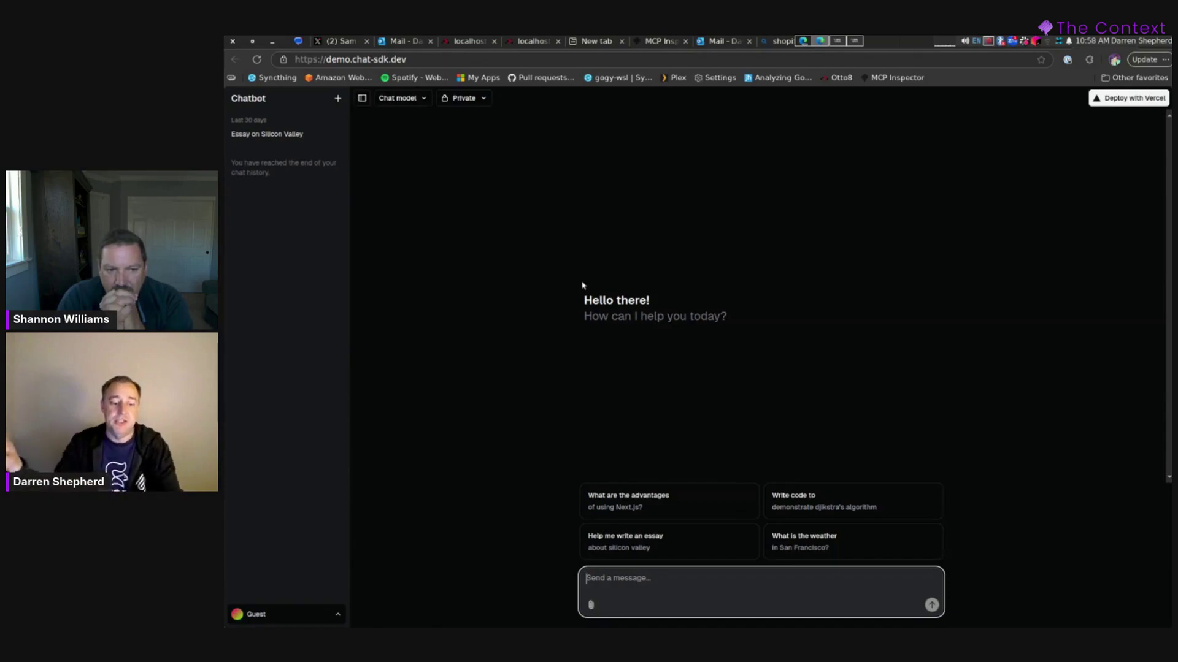
pyautogui.hotkey('alt', 'Tab')
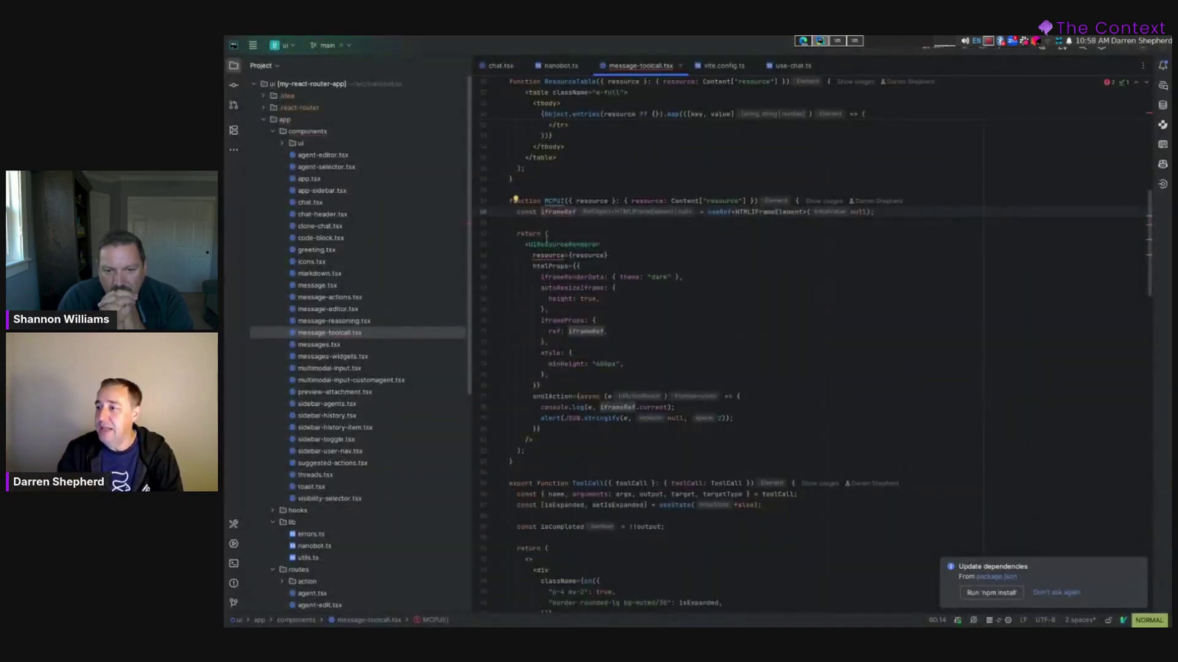
pyautogui.click(546, 244)
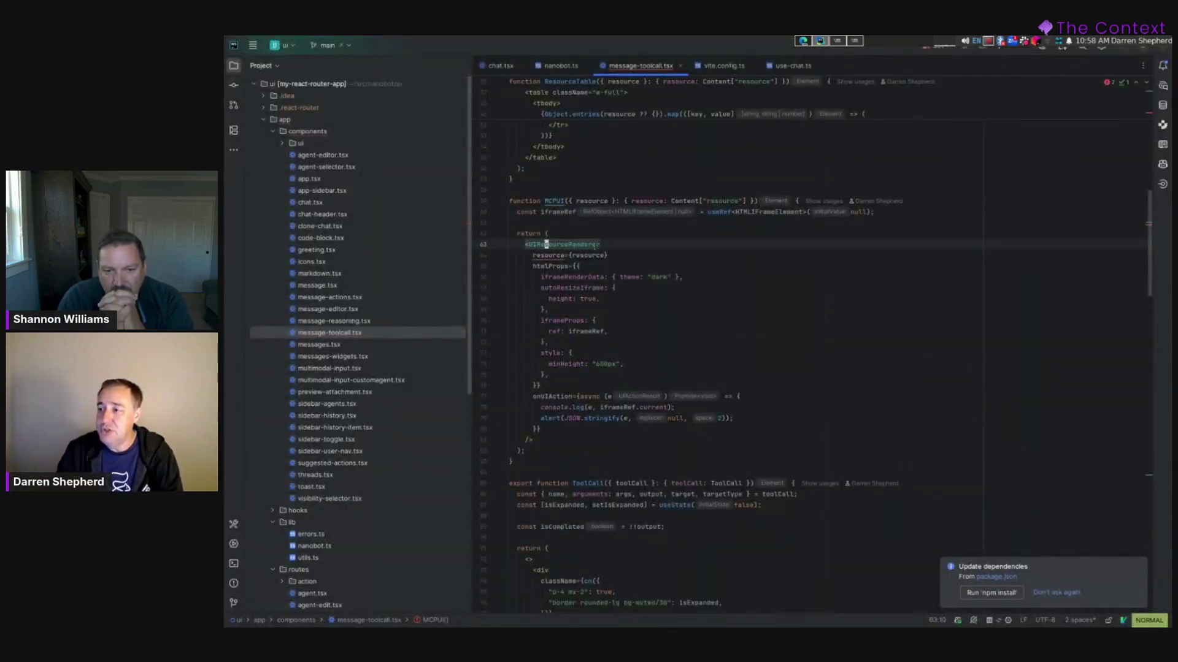
pyautogui.click(579, 244)
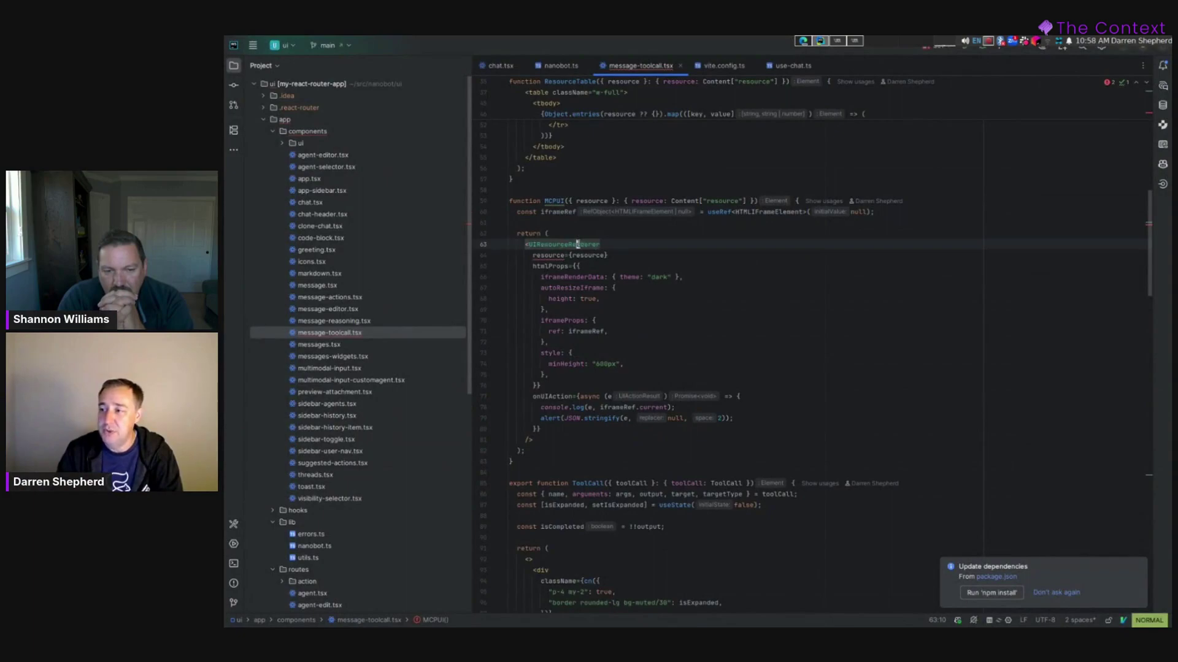
pyautogui.scroll(15, 616, 312)
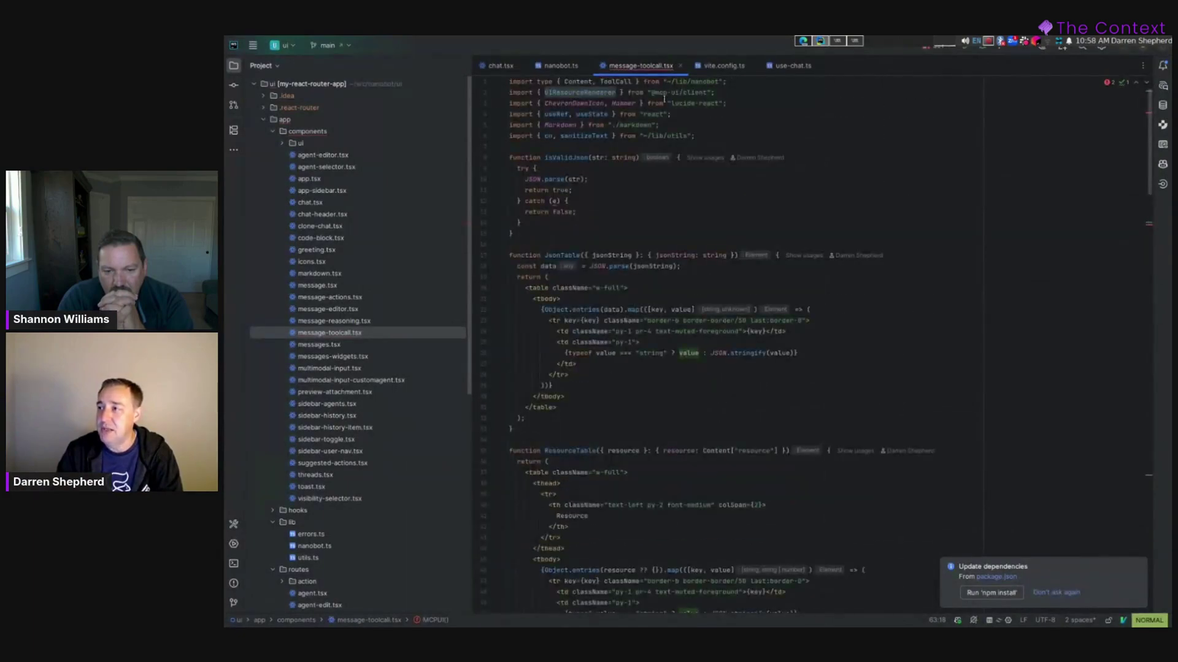
pyautogui.moveTo(652, 92); pyautogui.dragTo(715, 93)
pyautogui.click(574, 95)
pyautogui.scroll(-6, 558, 546)
pyautogui.scroll(-3, 557, 546)
pyautogui.click(574, 461)
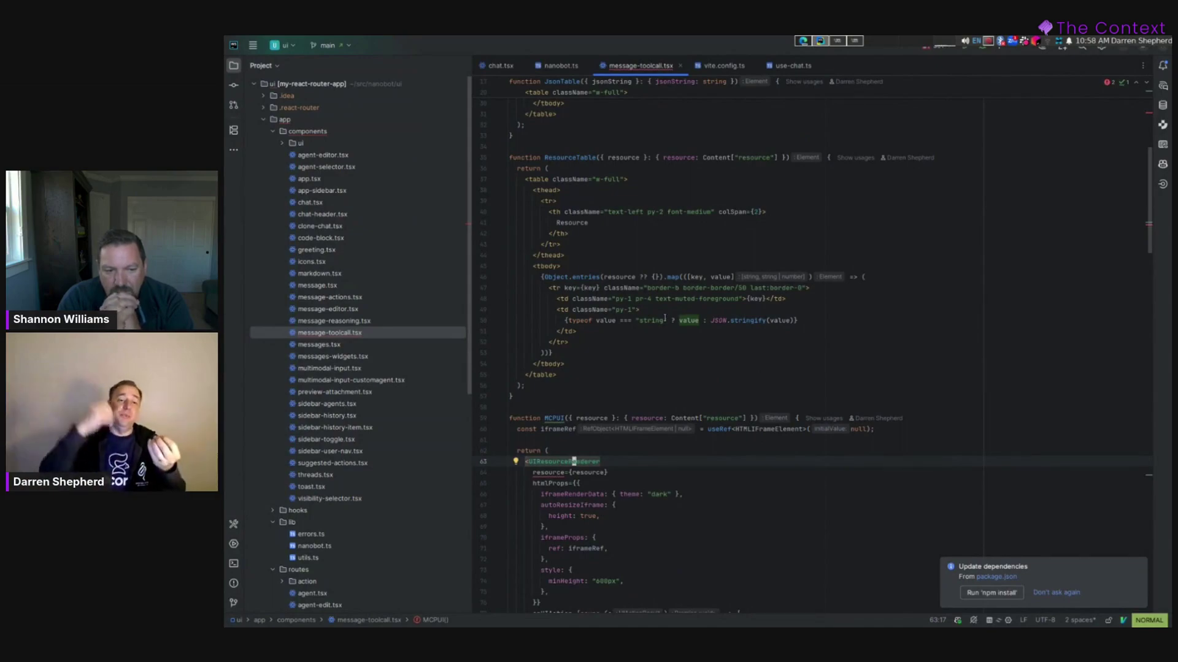
# - Switch to the MCP Inspector page in the browser, then go to the terminal and select the store server URL from test.yaml
pyautogui.hotkey('alt', 'Tab')
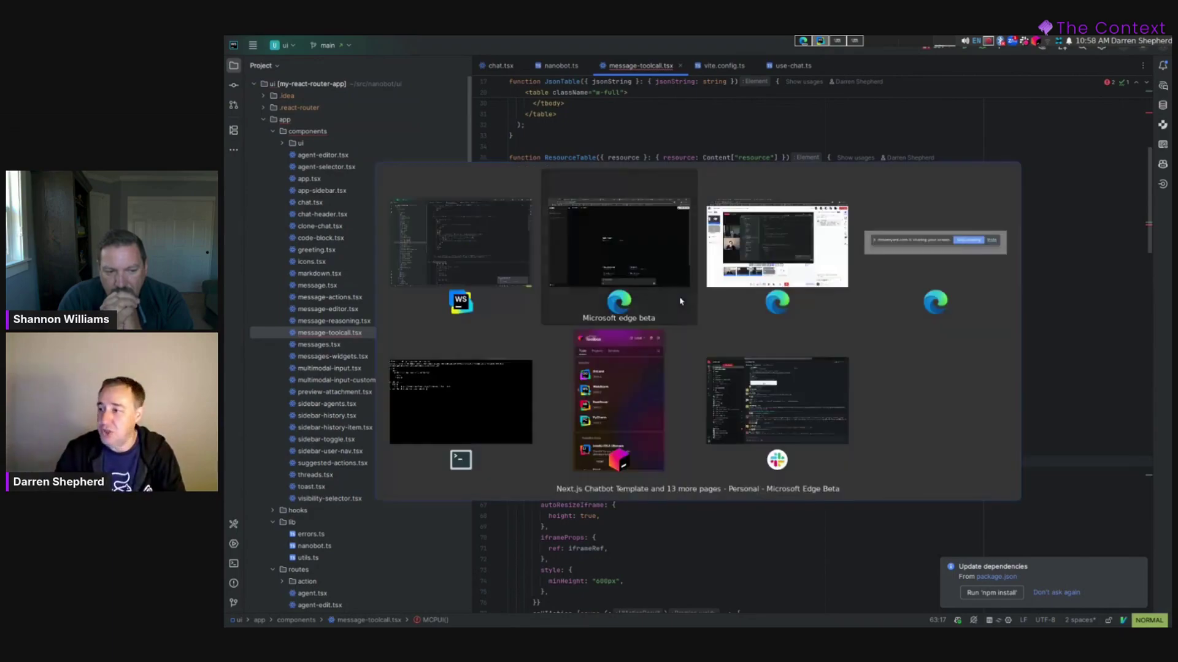
pyautogui.click(680, 301)
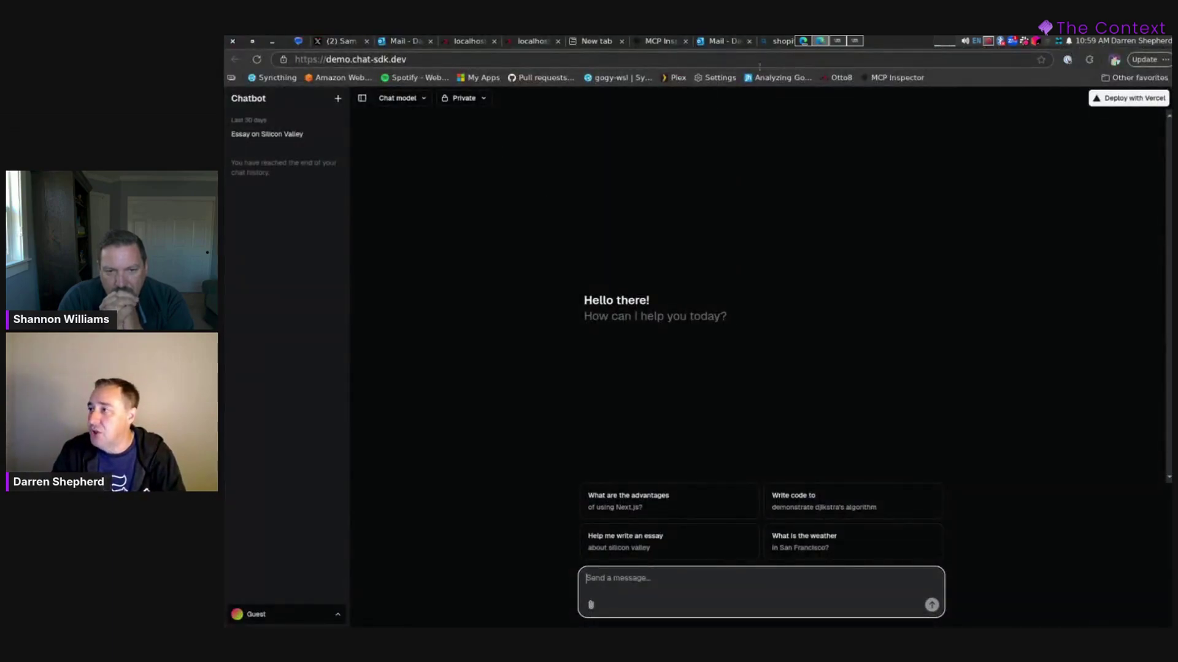
pyautogui.click(641, 42)
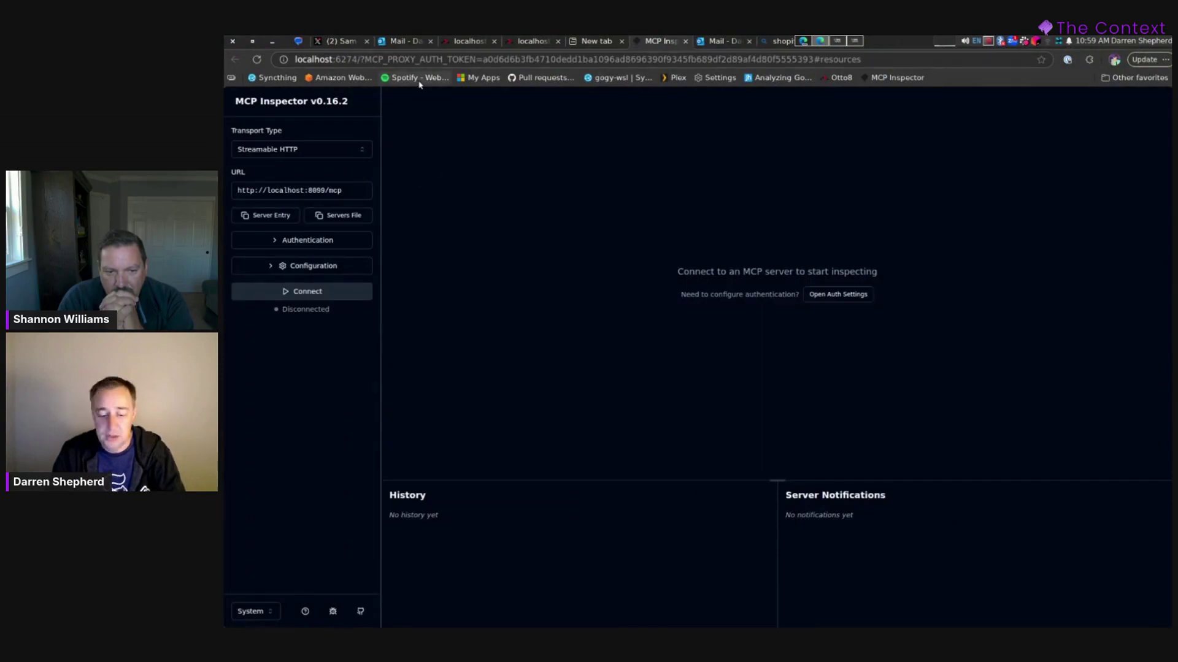
pyautogui.hotkey('alt', 'Tab')
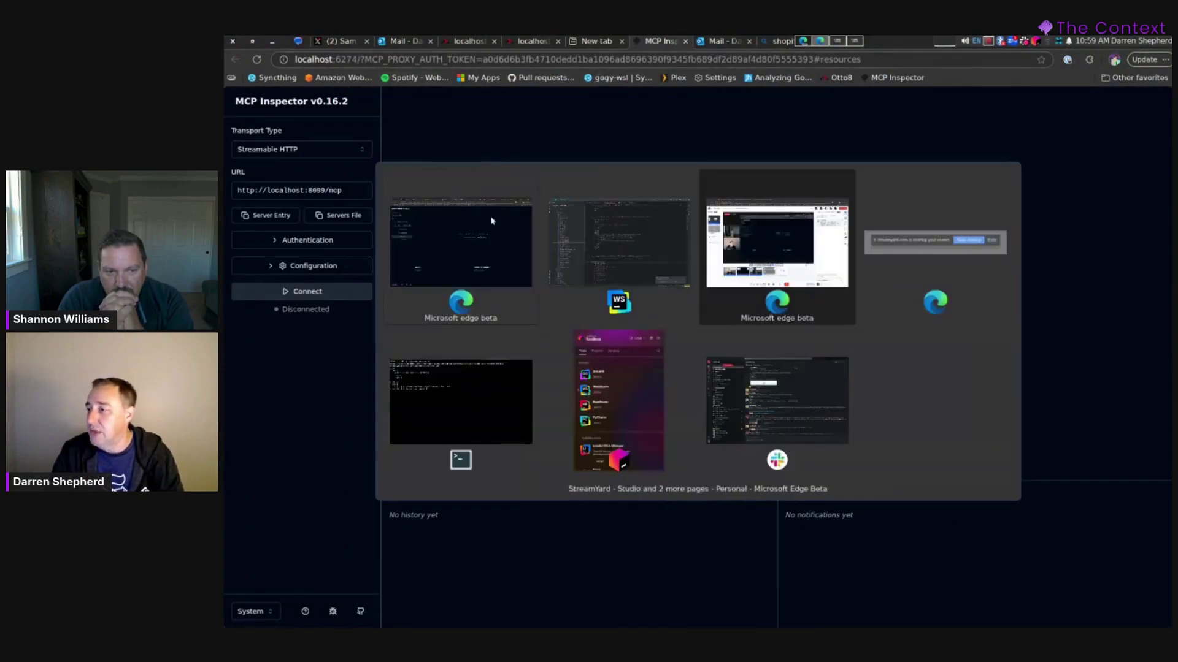
pyautogui.click(457, 433)
pyautogui.doubleClick(437, 245)
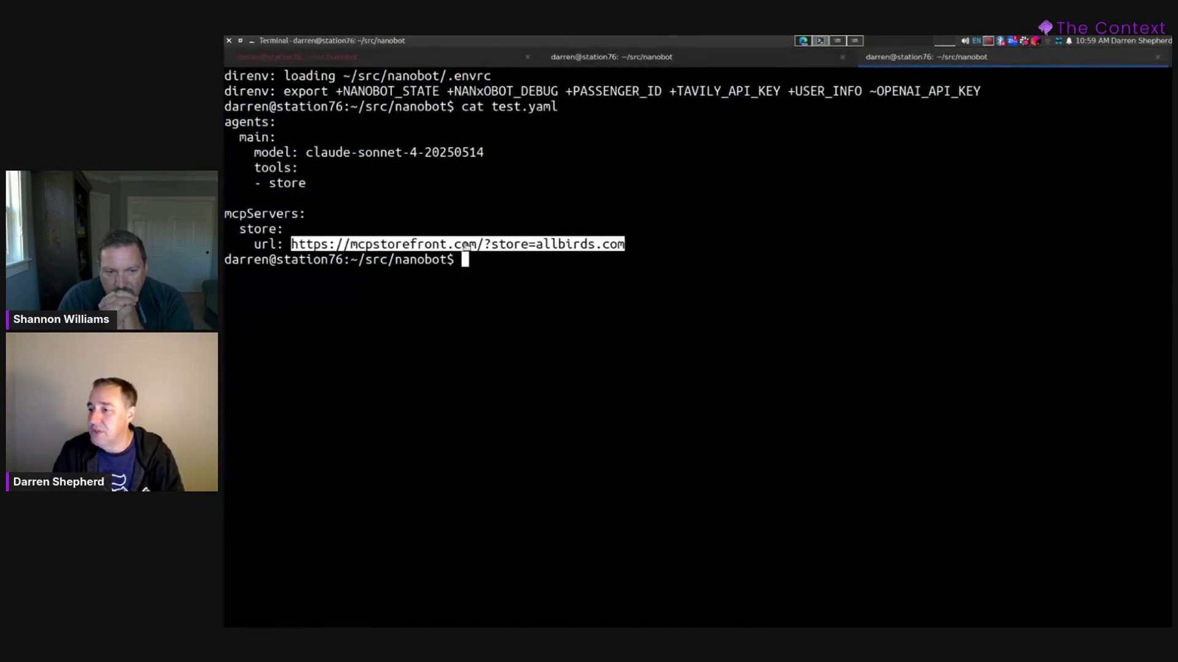
pyautogui.hotkey('alt', 'Tab')
pyautogui.click(358, 191)
pyautogui.hotkey('ctrl', 'a')
pyautogui.hotkey('ctrl', 'v')
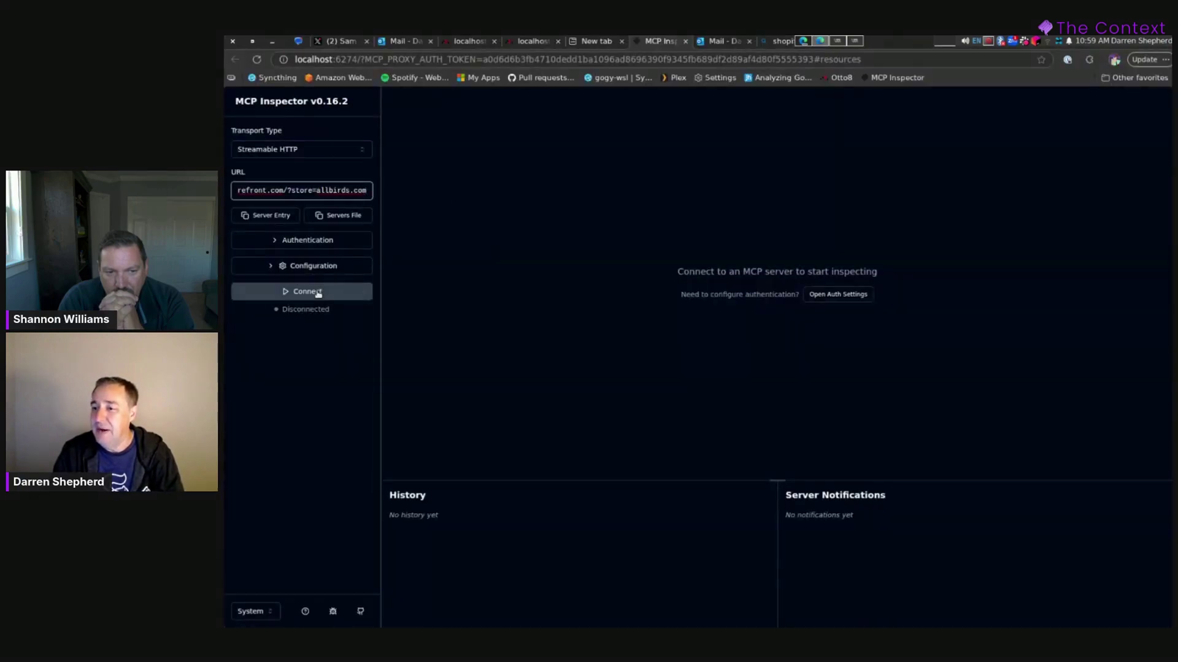
pyautogui.click(318, 293)
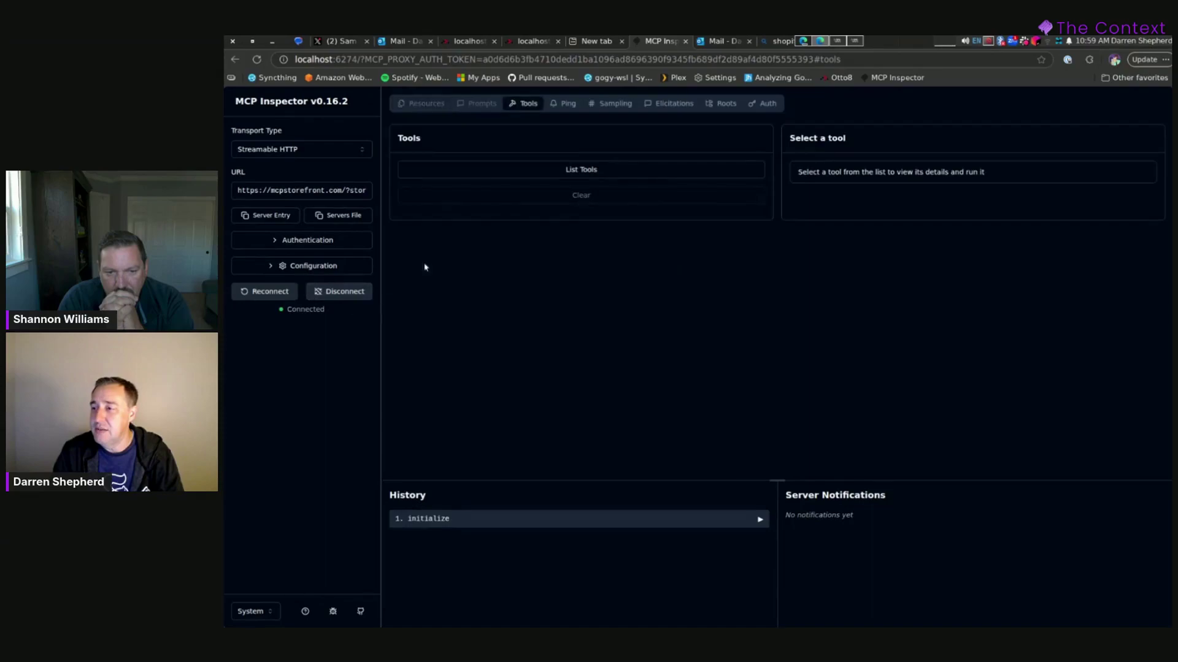
# - List the server's tools and run search_shop_catalog with the query "brown shoes"
pyautogui.click(573, 169)
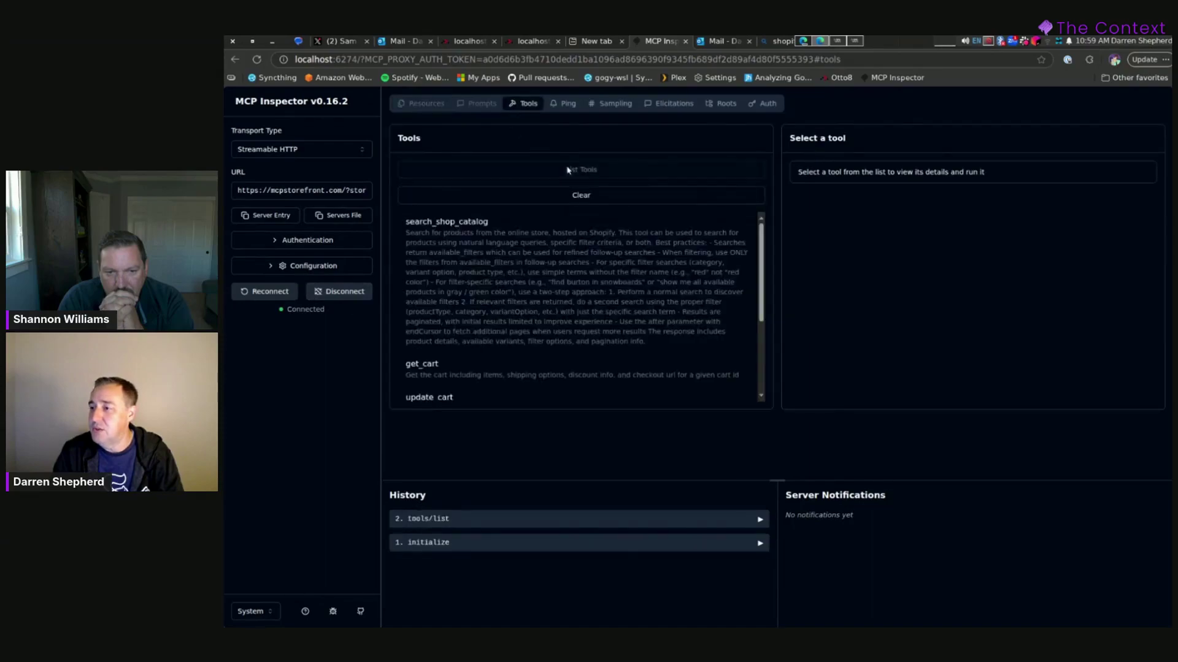
pyautogui.click(460, 261)
pyautogui.click(835, 305)
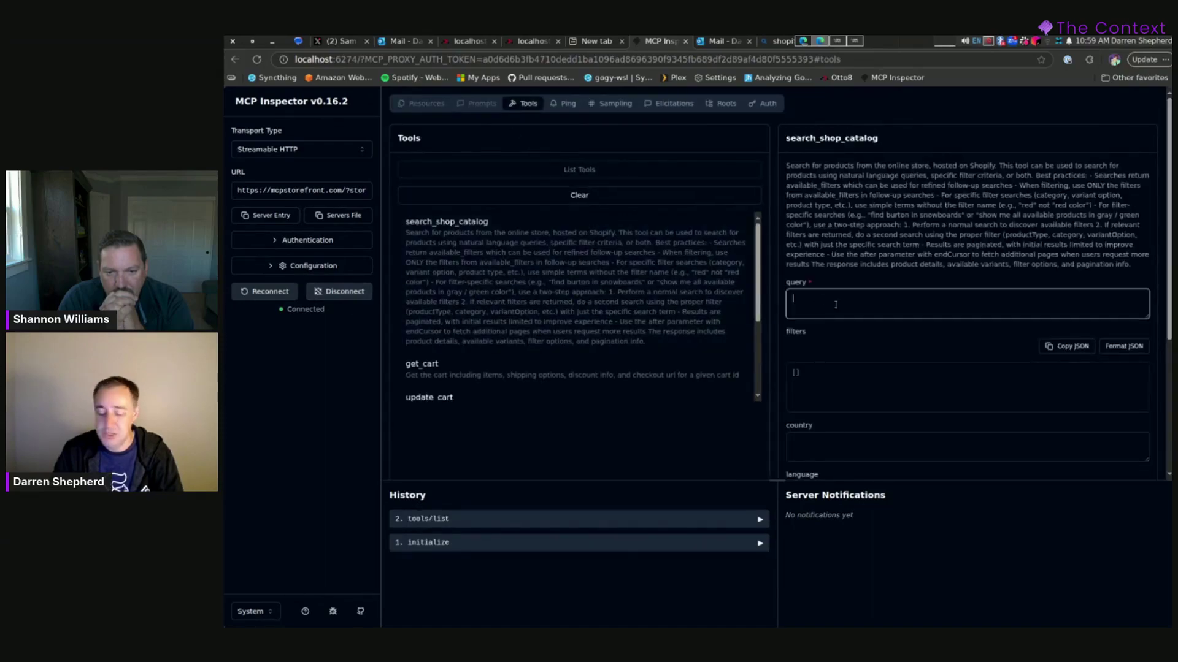
pyautogui.write('brown shoes')
pyautogui.scroll(-4, 889, 343)
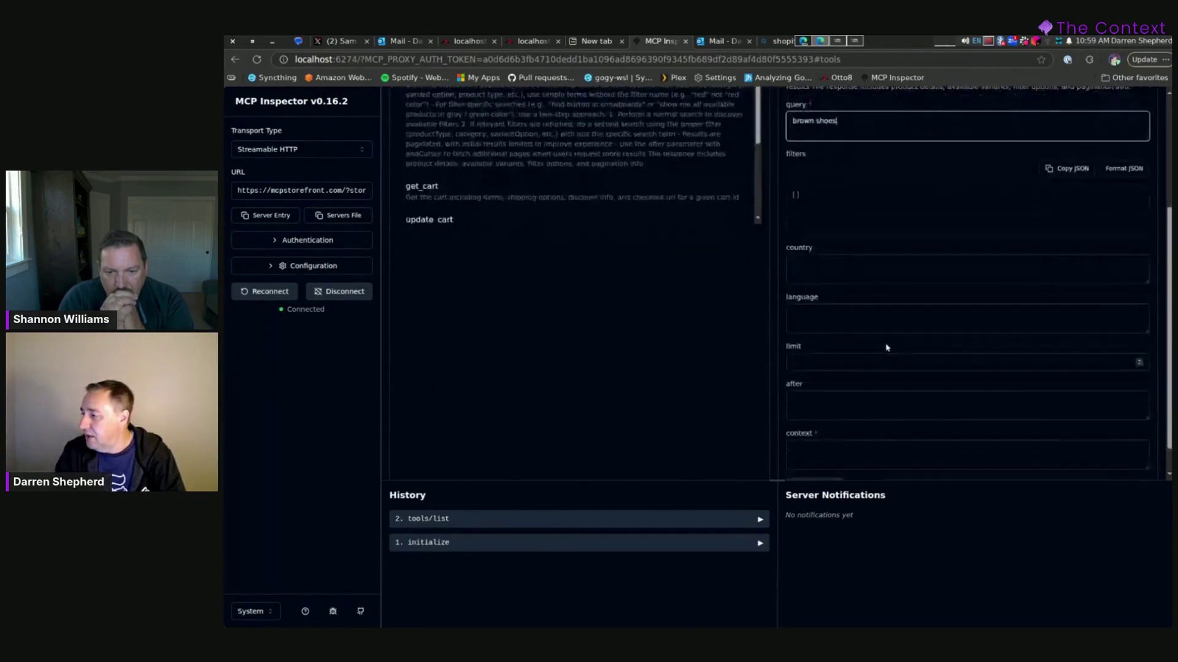
pyautogui.click(815, 454)
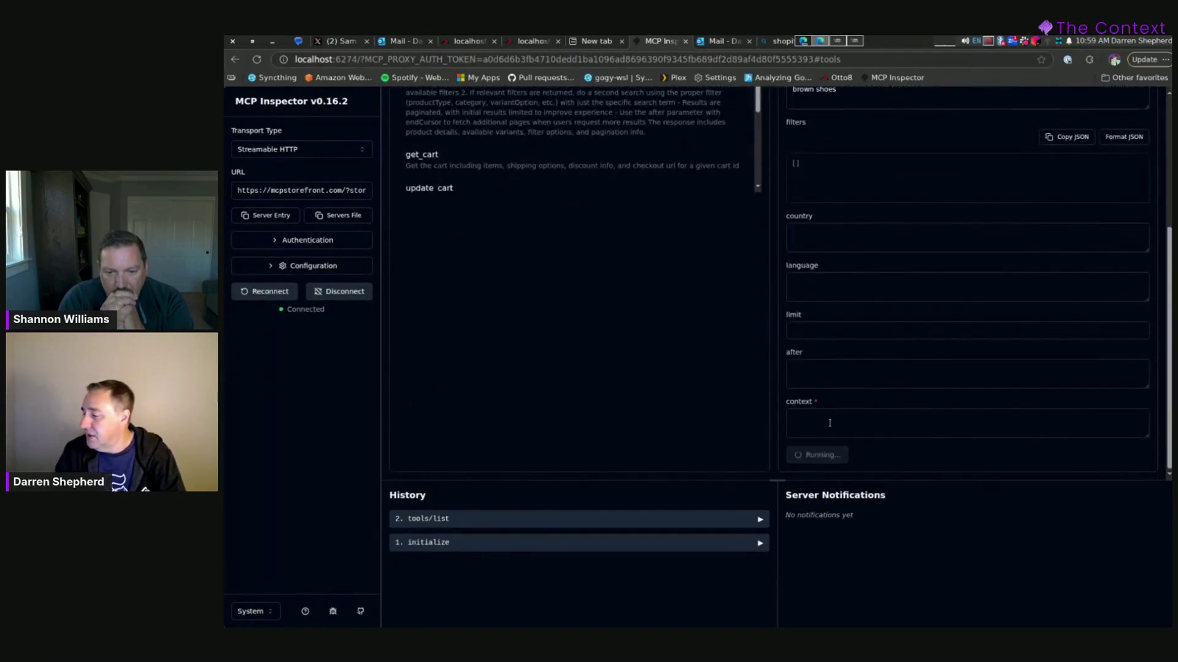
# - Examine the tool result down to the first UI resource, highlighting its ui:// URI scheme and "text/uri-list" MIME type
pyautogui.scroll(-5, 901, 244)
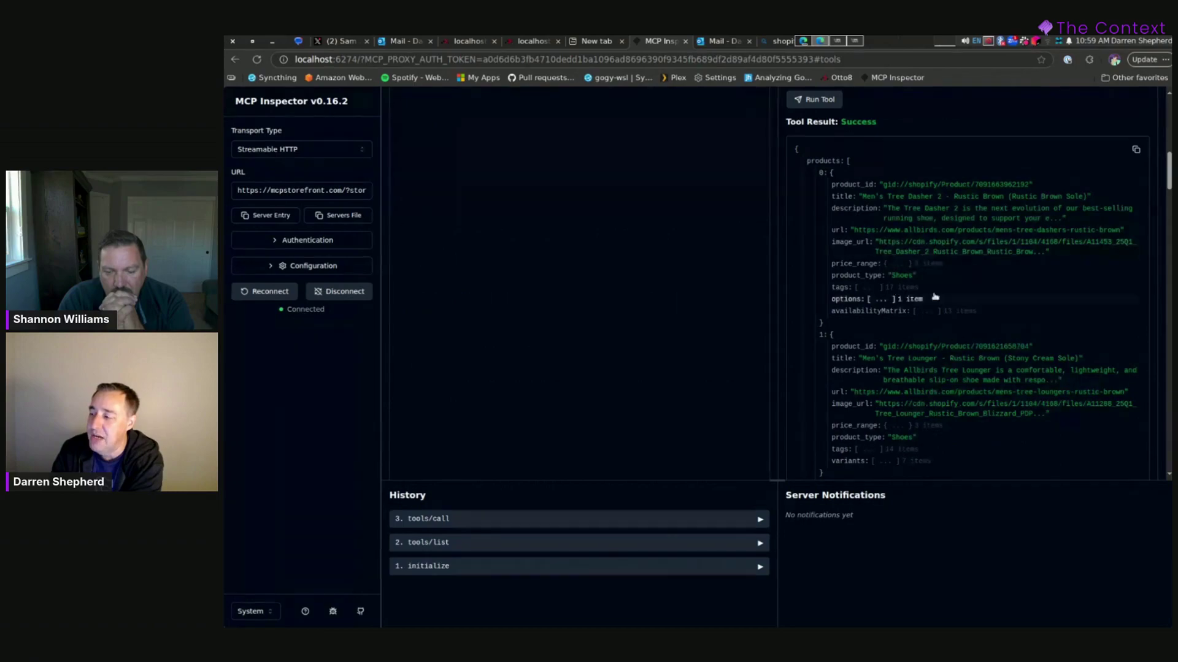
pyautogui.scroll(-7, 945, 264)
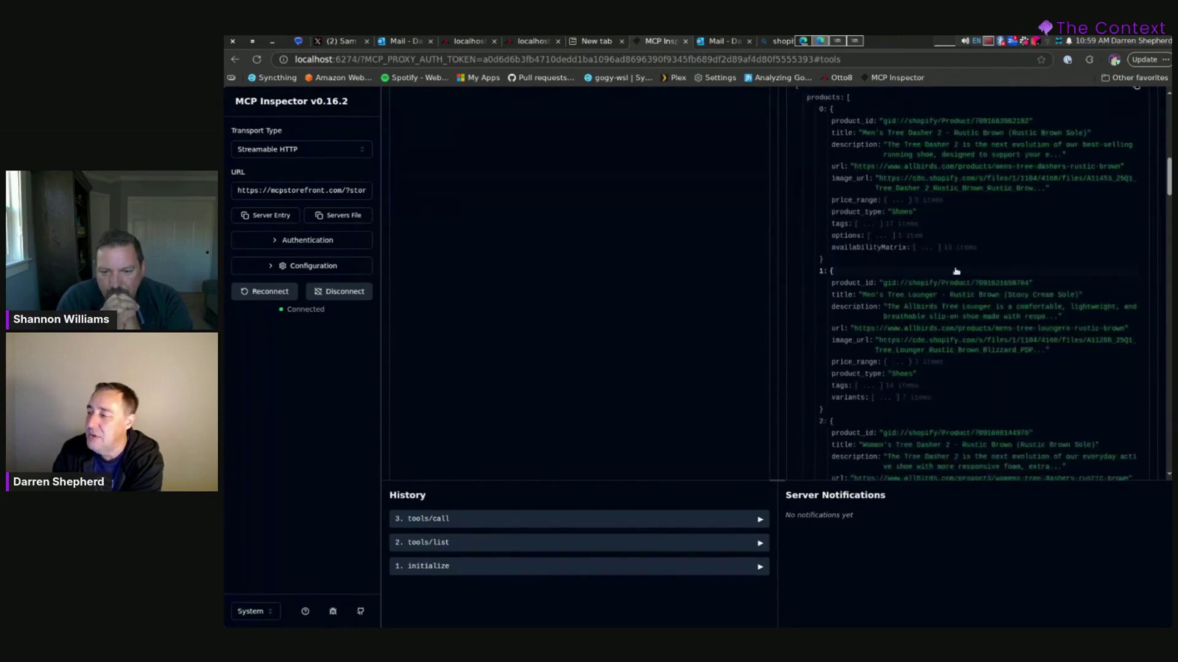
pyautogui.scroll(-15, 945, 264)
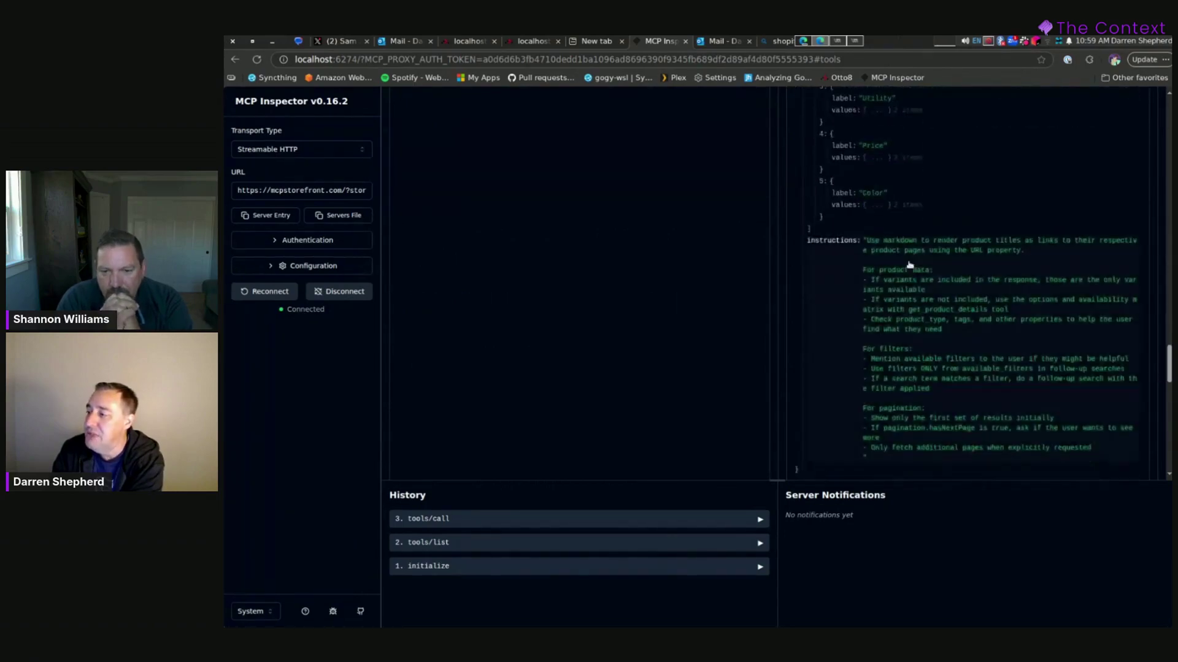
pyautogui.scroll(5, 871, 282)
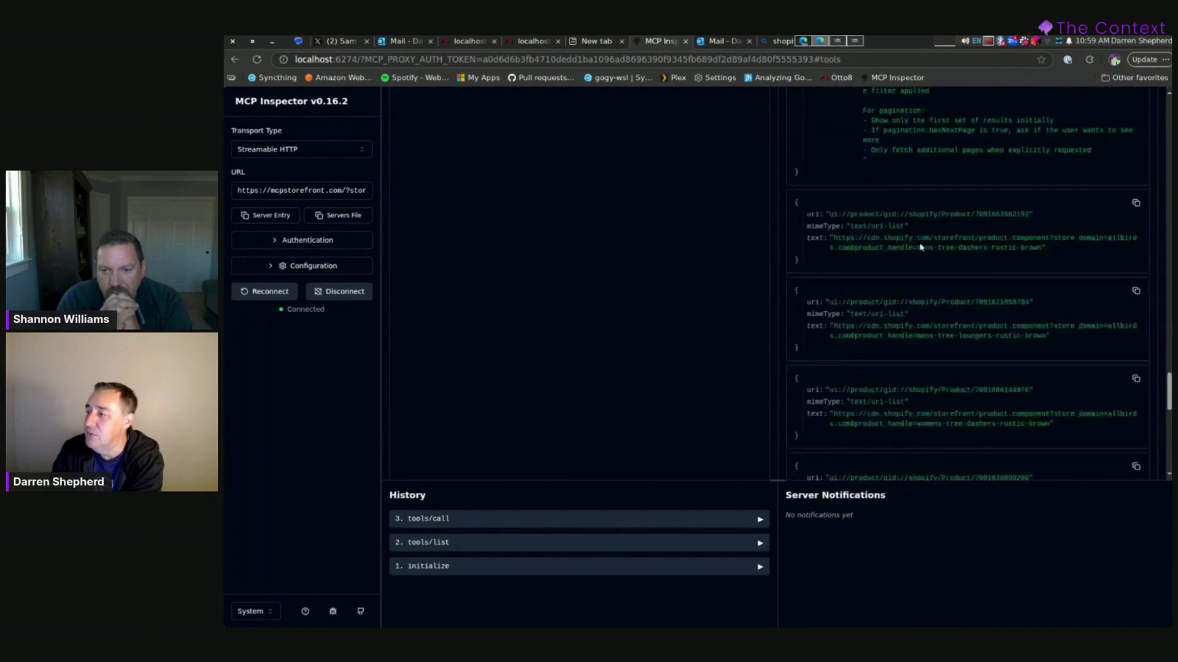
pyautogui.moveTo(827, 288); pyautogui.dragTo(1037, 290)
pyautogui.moveTo(828, 286); pyautogui.dragTo(844, 286)
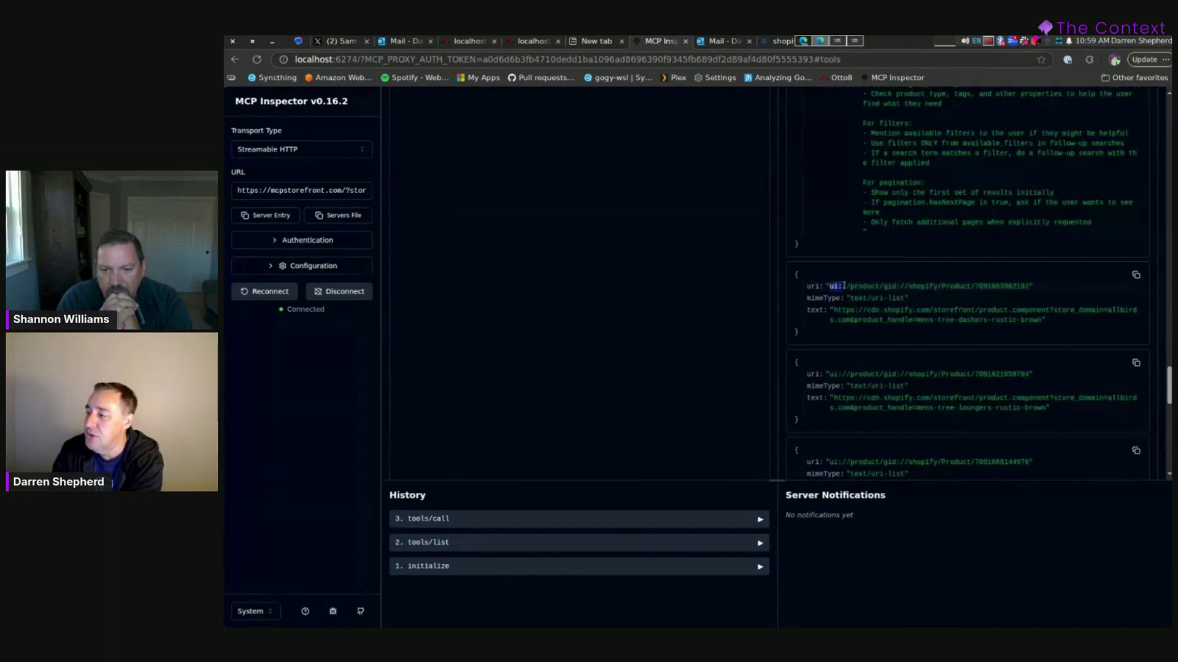
pyautogui.doubleClick(858, 299)
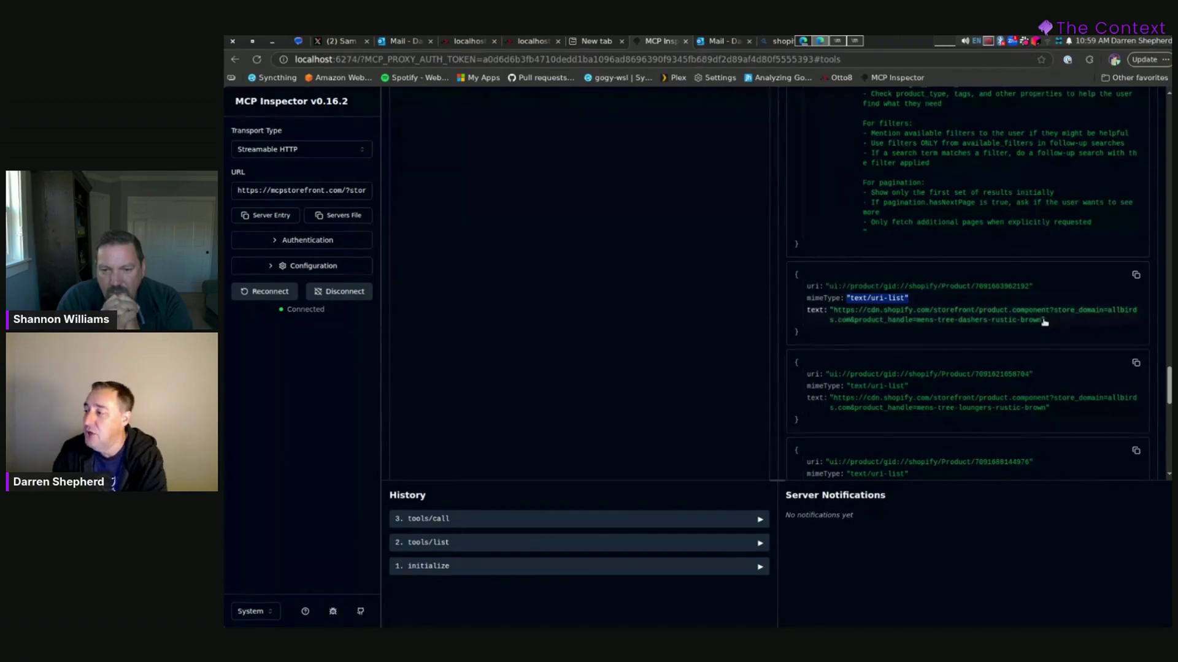
# - Try to copy the first UI resource's Shopify component URL and open it in a new browser tab
pyautogui.moveTo(1047, 320); pyautogui.dragTo(833, 311)
pyautogui.click(834, 313)
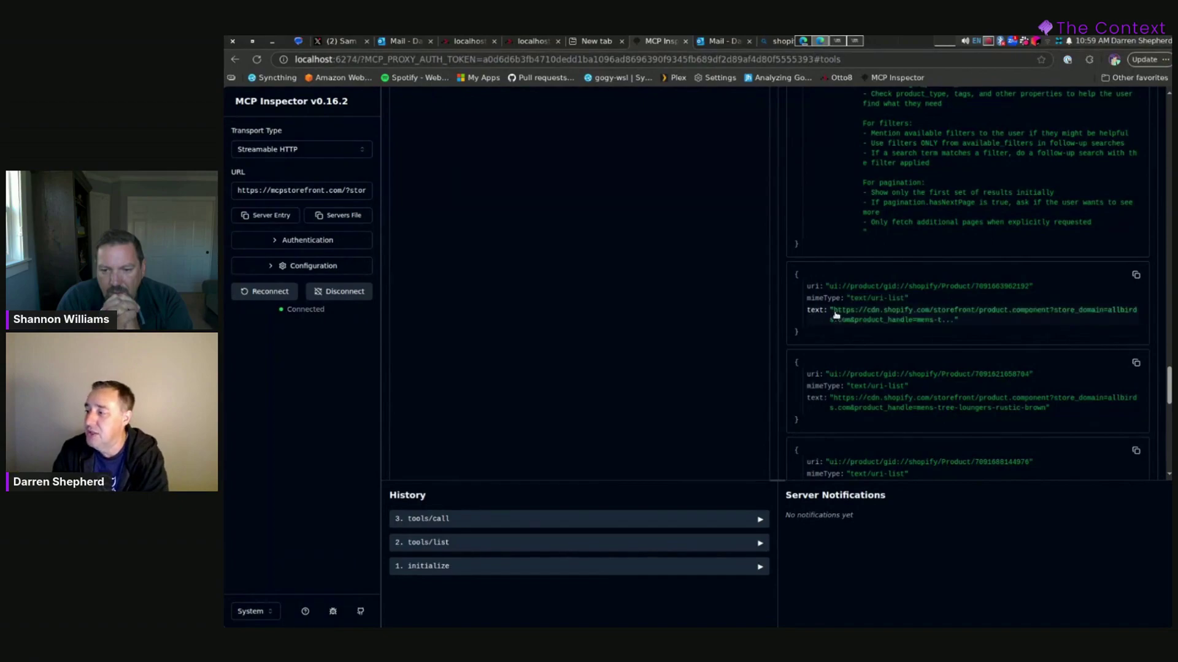
pyautogui.click(834, 313)
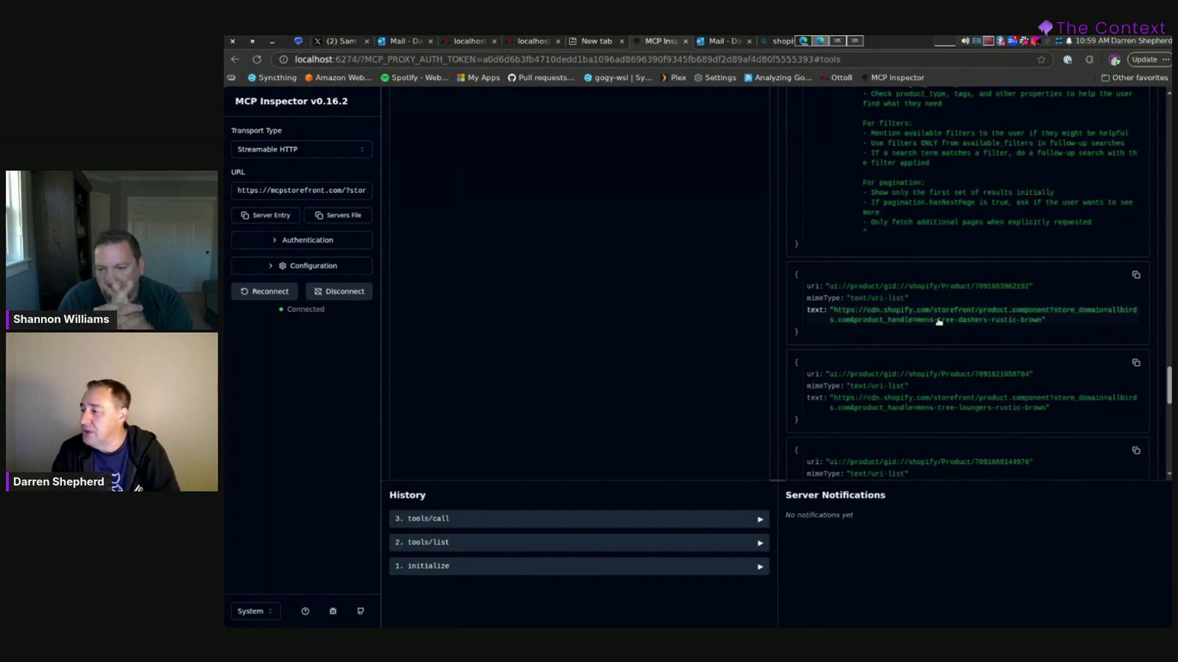
pyautogui.moveTo(834, 313); pyautogui.dragTo(1041, 322)
pyautogui.hotkey('ctrl', 't')
pyautogui.write('https://mcpstorefront.com/?store=allbirds.com')
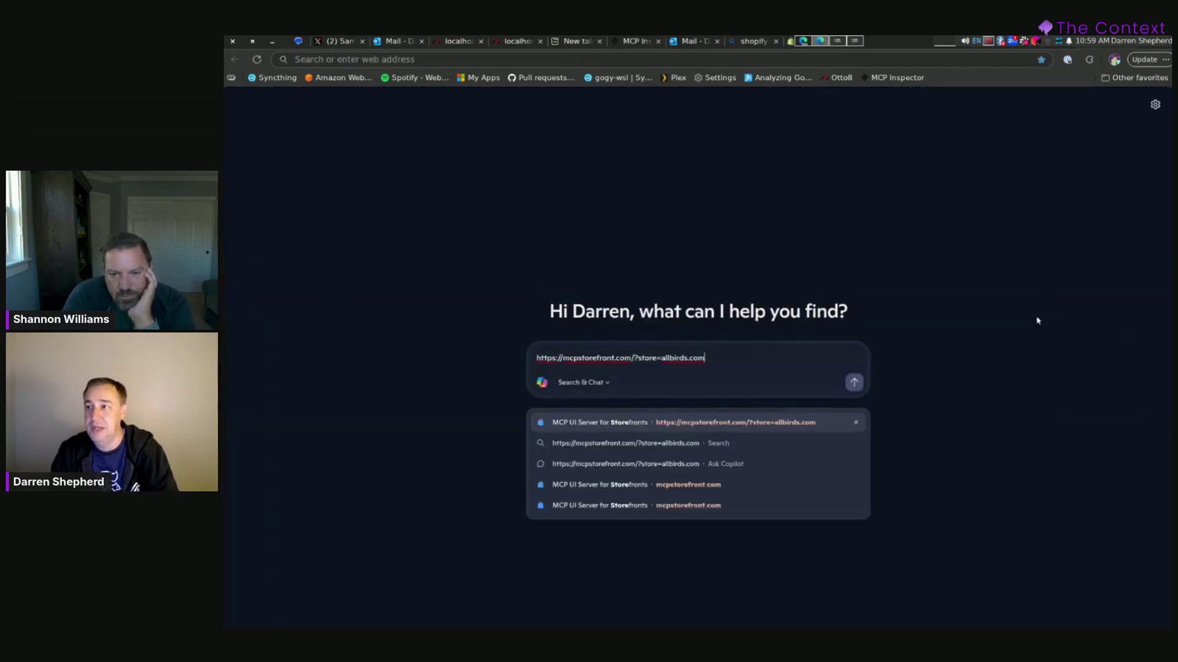
pyautogui.press('Return')
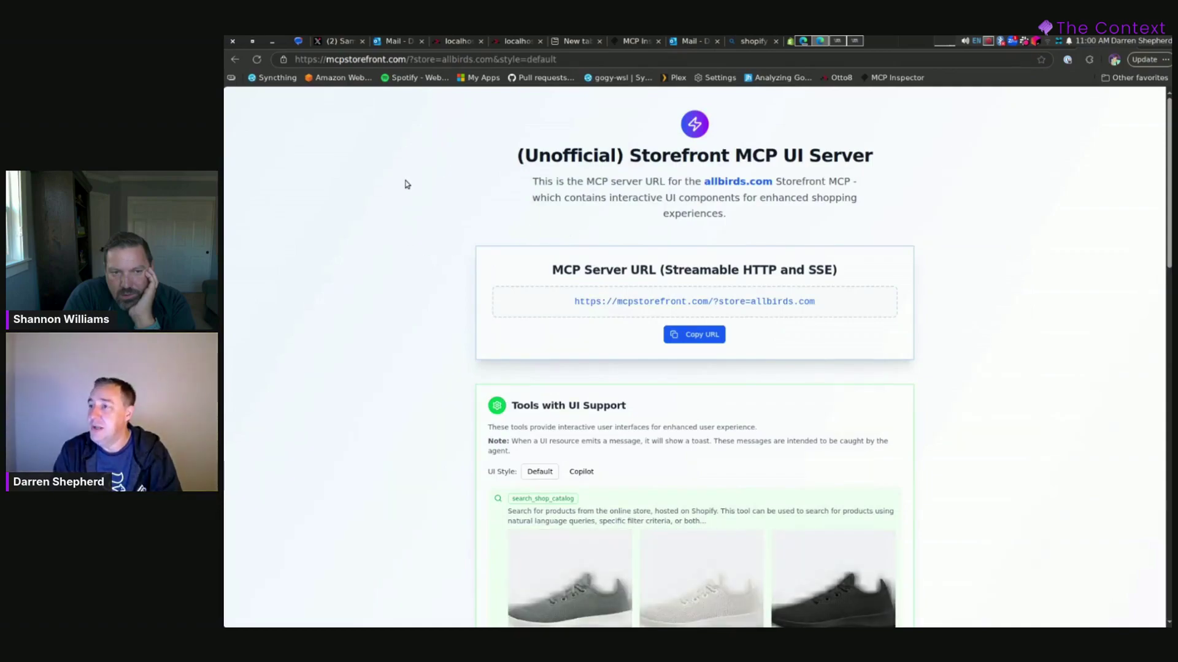
pyautogui.click(566, 60)
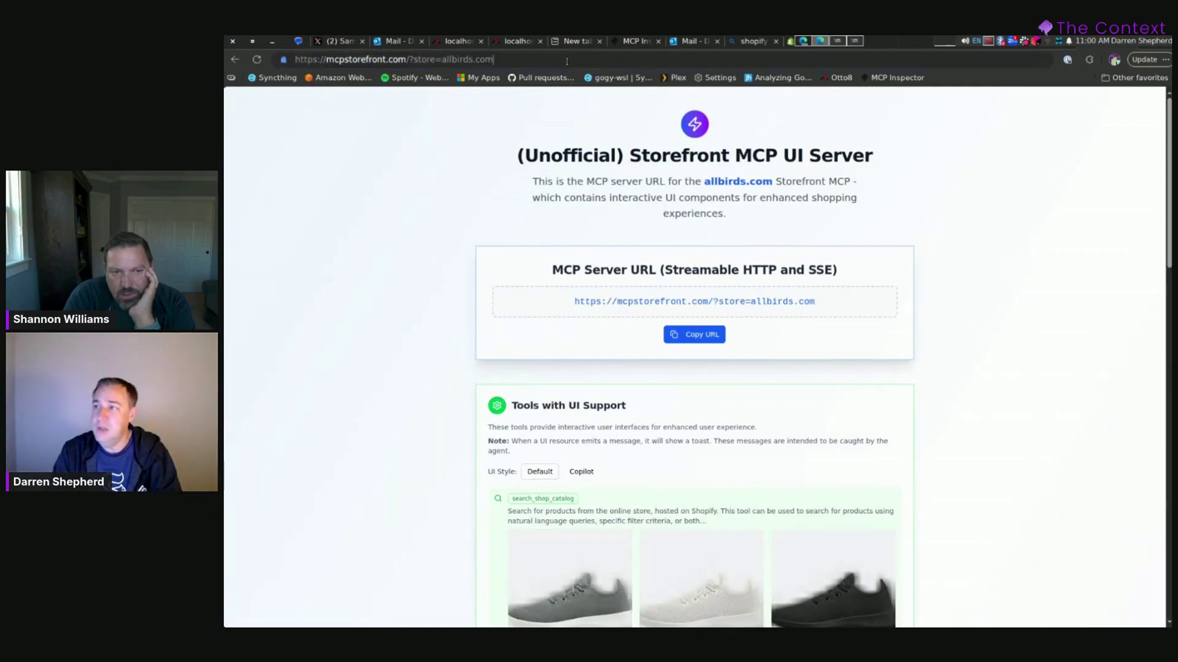
pyautogui.write('https://mcpstorefront.com/?store=allbirds.com')
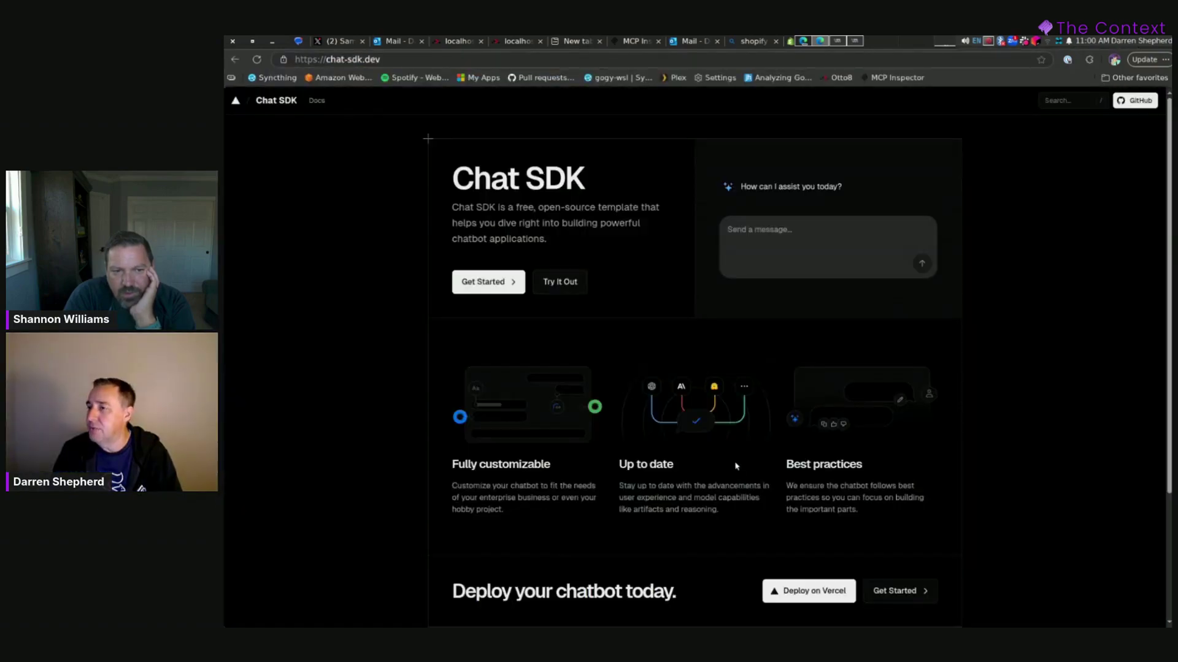
# - Return to the MCP Inspector results and copy the second UI resource's Shopify component URL
pyautogui.hotkey('alt', 'Tab')
pyautogui.hotkey('alt', 'Tab')
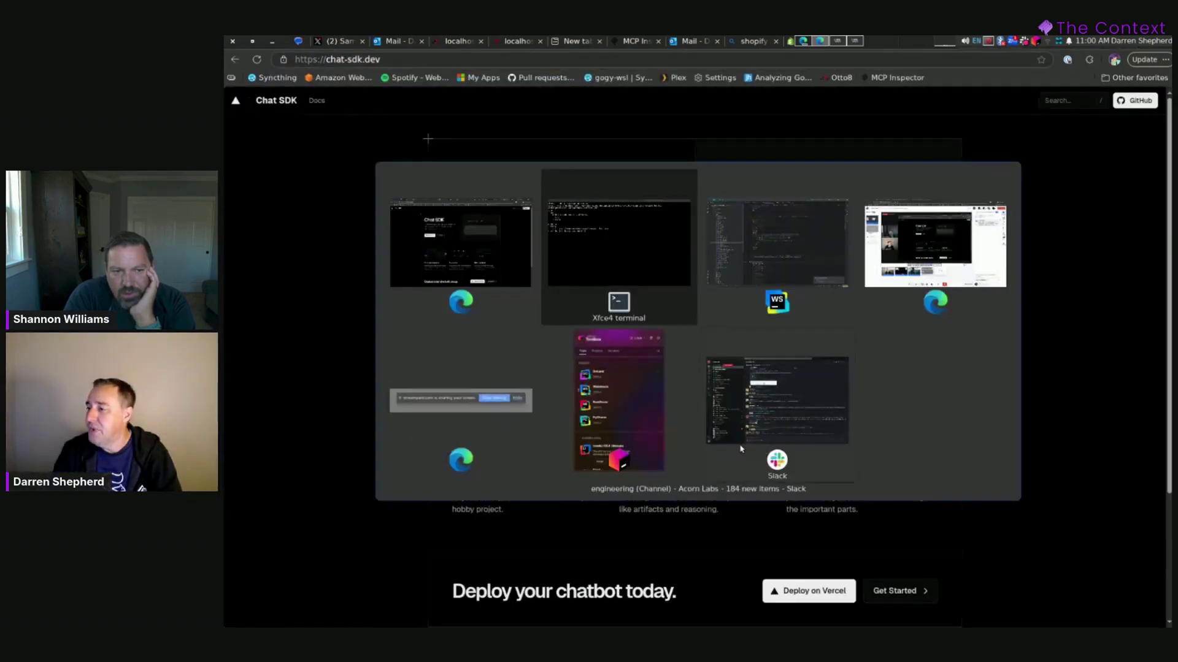
pyautogui.hotkey('alt', 'Tab')
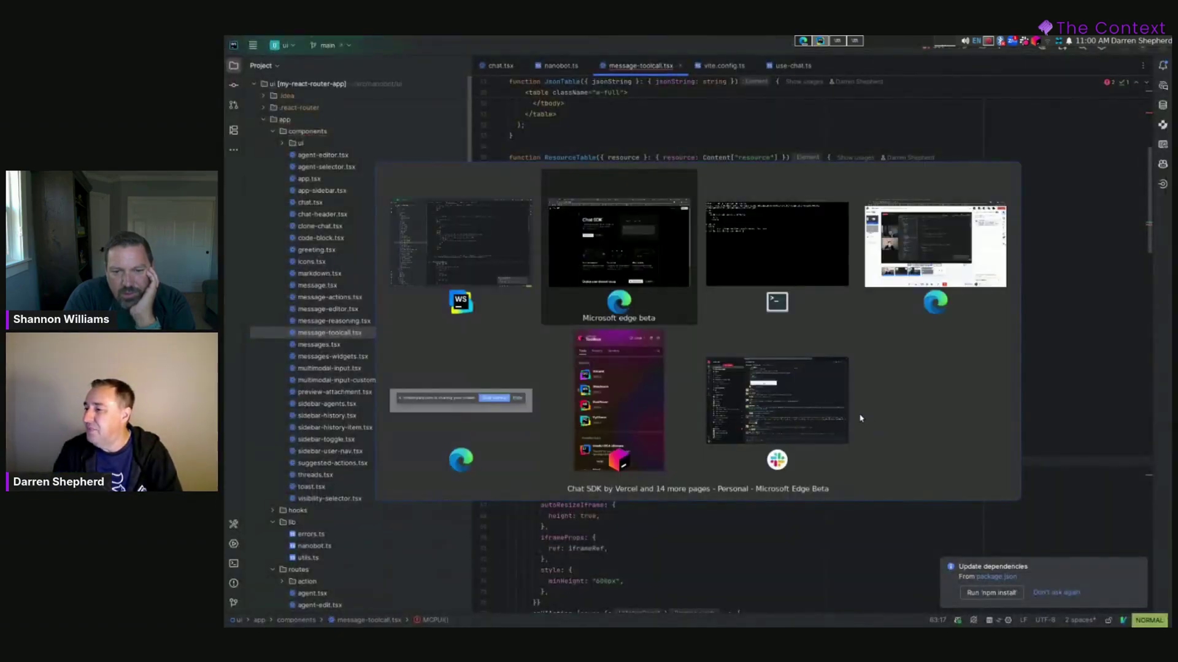
pyautogui.hotkey('ctrl', 'Tab')
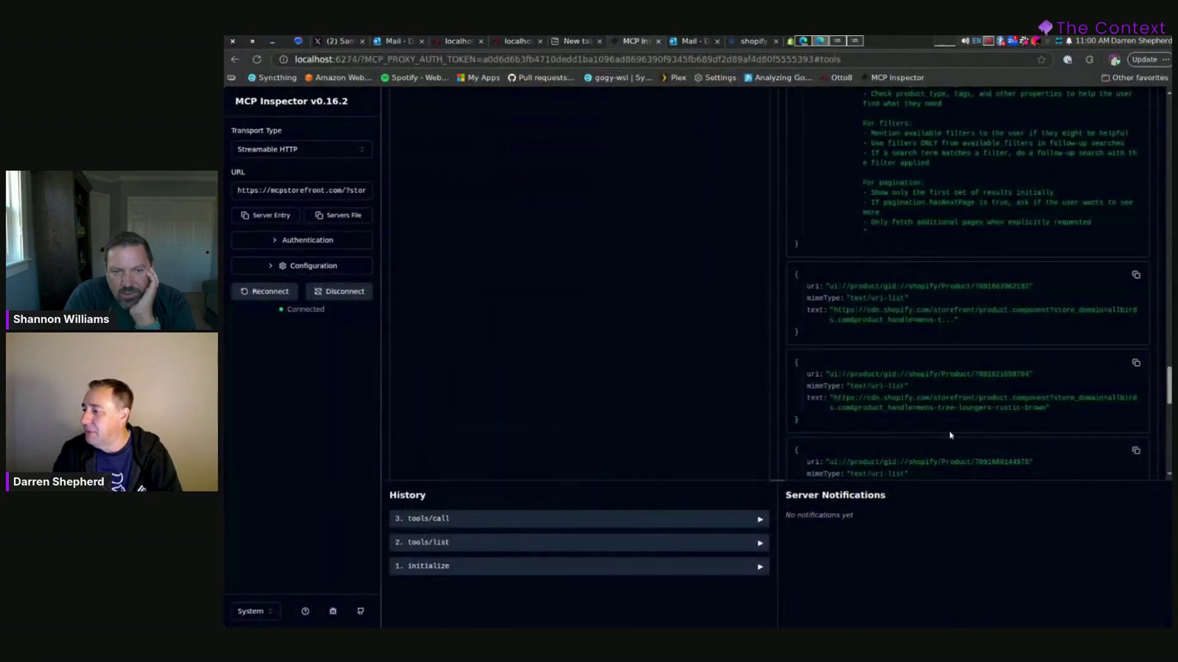
pyautogui.moveTo(834, 398); pyautogui.dragTo(1015, 407)
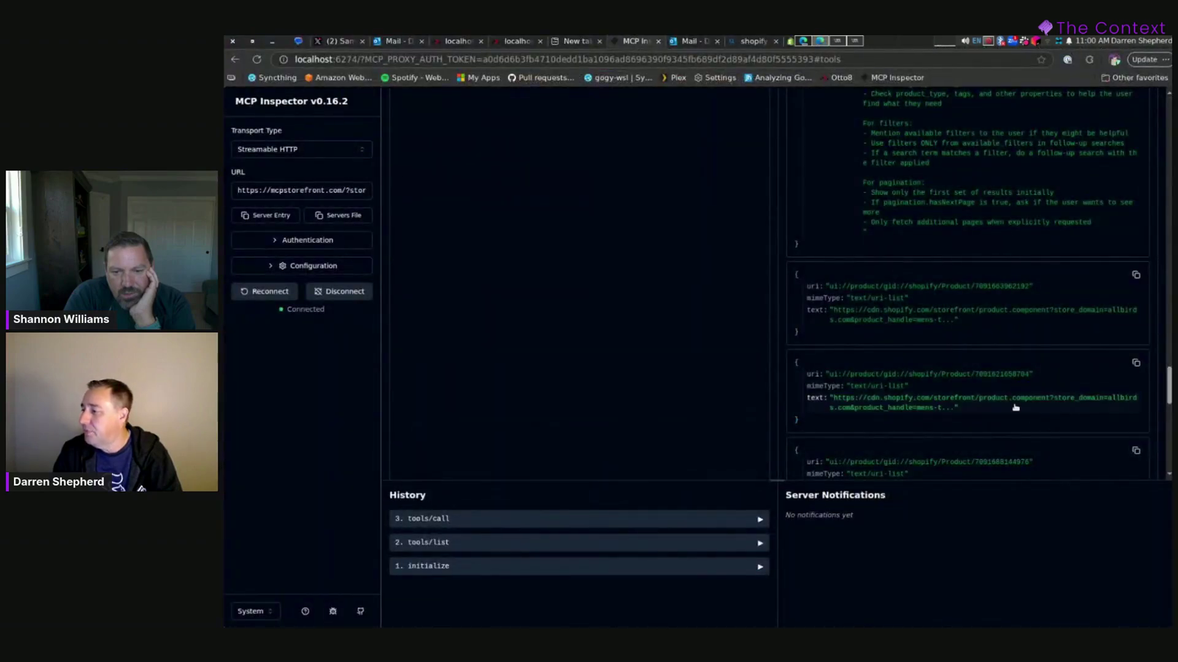
pyautogui.tripleClick(926, 404)
pyautogui.rightClick(925, 403)
pyautogui.click(938, 410)
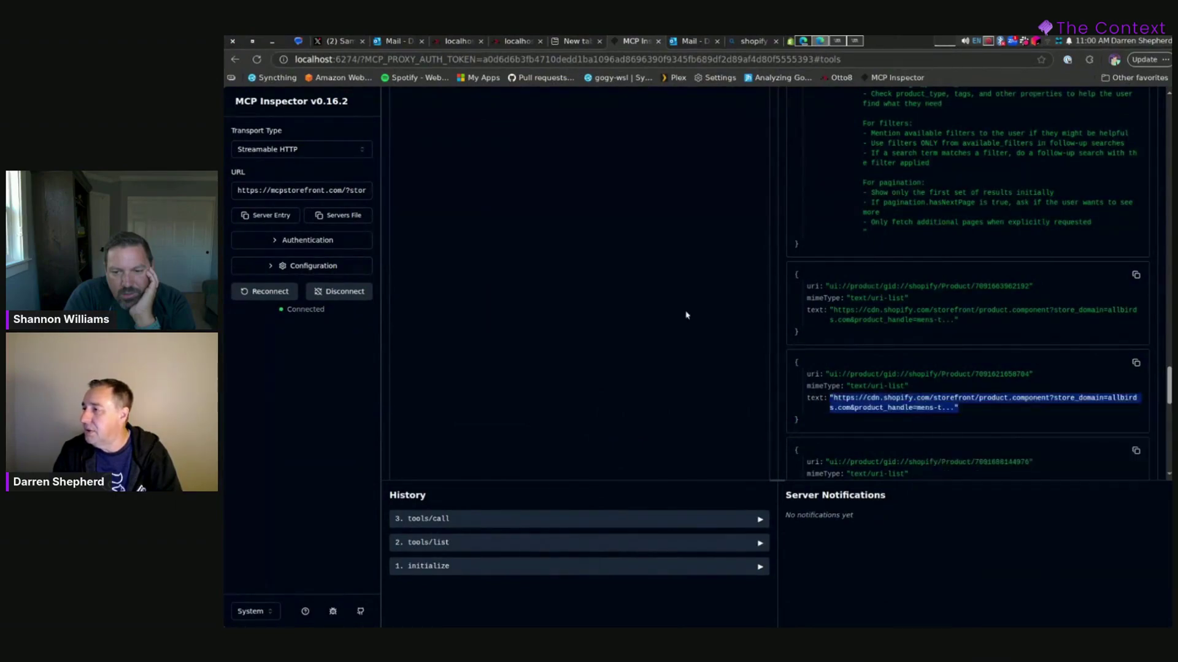
# - Open the copied cdn.shopify.com product component URL in a new tab, stripping its surrounding quotation marks and trailing dots
pyautogui.hotkey('ctrl', 't')
pyautogui.hotkey('ctrl', 'v')
pyautogui.click(491, 61)
pyautogui.hotkey('ctrl', 'v')
pyautogui.press('BackSpace')
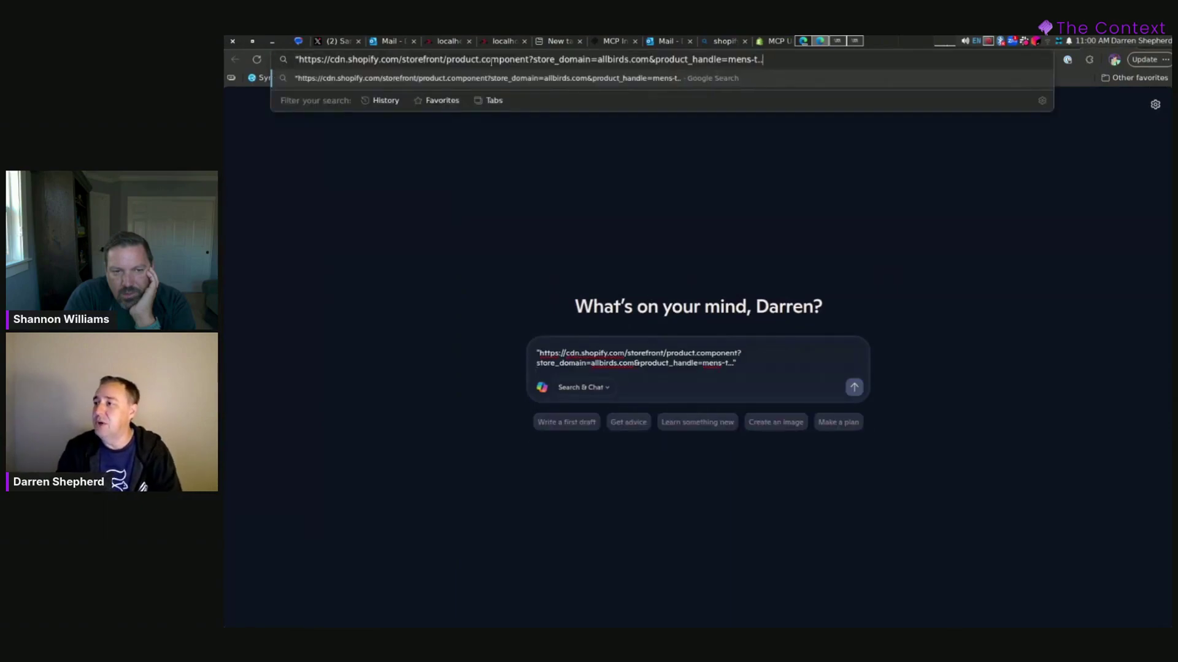
pyautogui.press('BackSpace')
pyautogui.press('Delete')
pyautogui.press('Return')
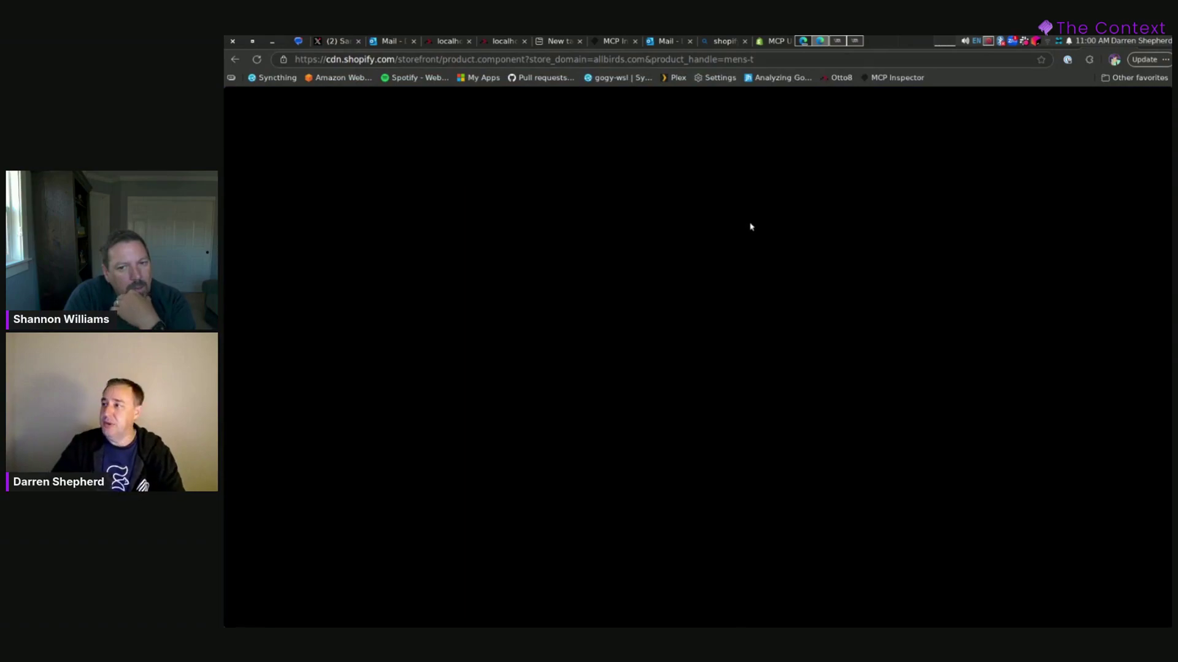
# - Return to the Nanobot chat with the brown shoes search results
pyautogui.hotkey('ctrl', 'Tab')
pyautogui.hotkey('ctrl', 'Tab')
pyautogui.hotkey('ctrl', 'Tab')
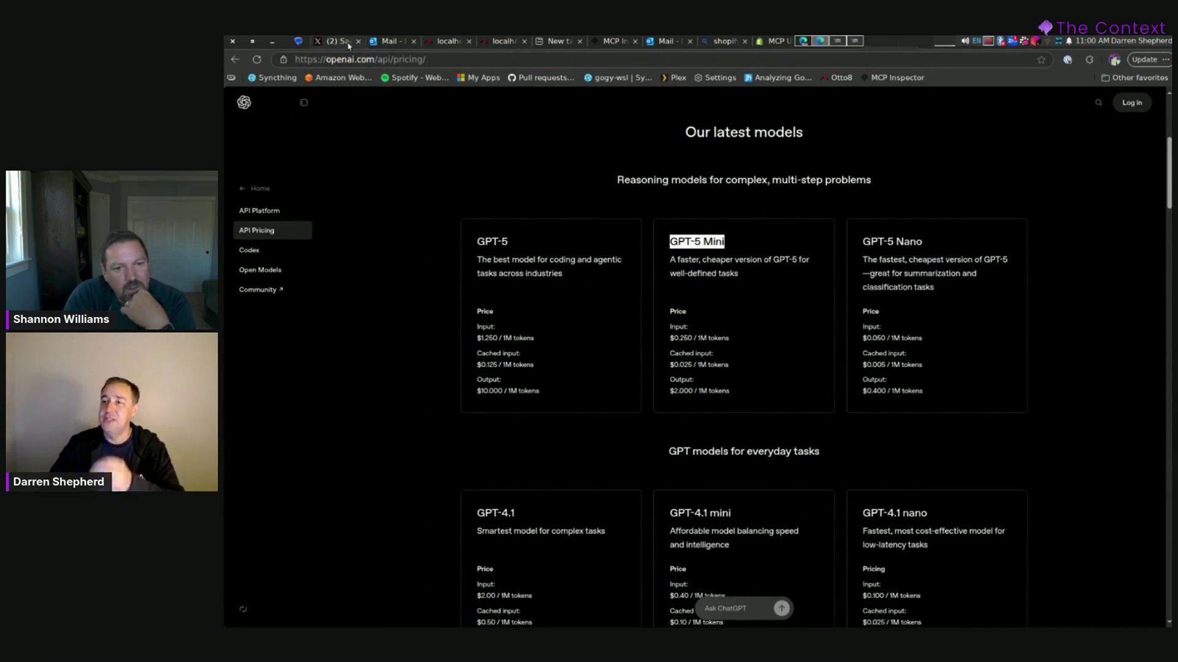
pyautogui.click(780, 42)
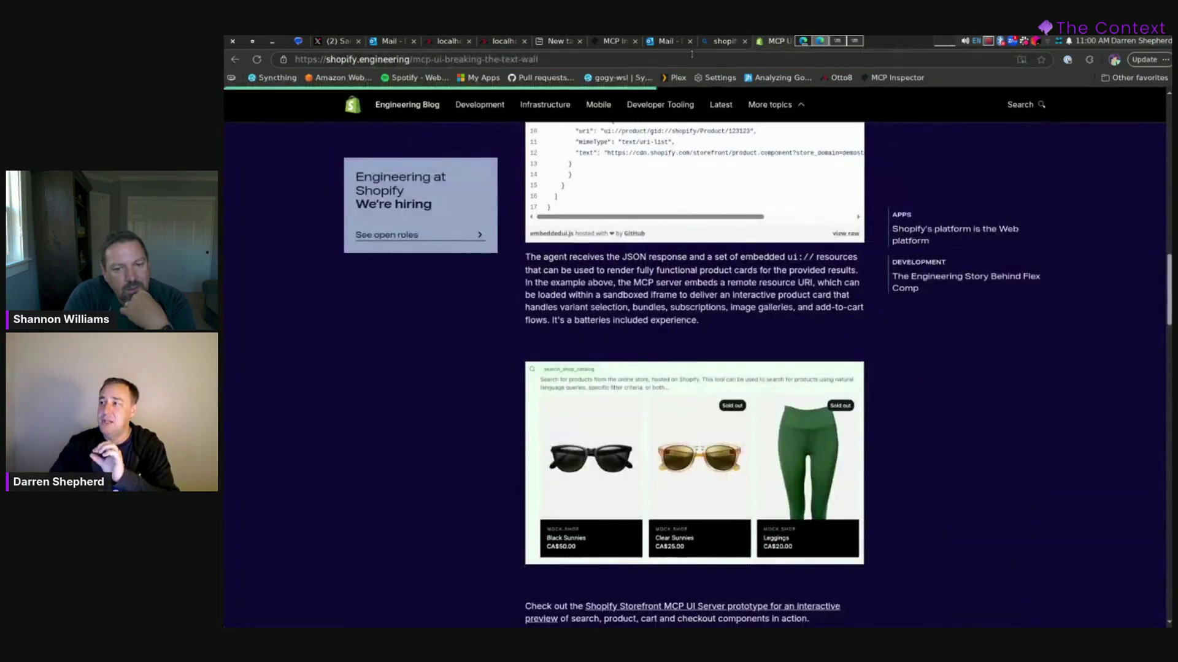
pyautogui.click(446, 41)
pyautogui.moveTo(715, 341)
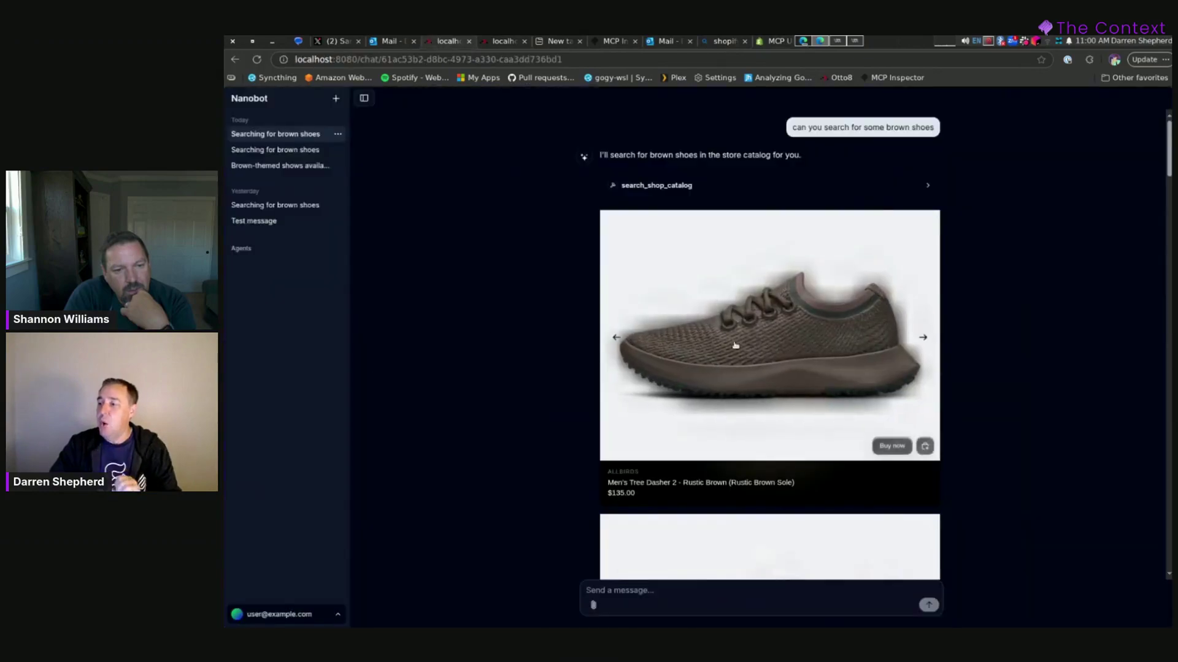
# - Show the next image of the Men's Tree Dasher 2 card, then trigger its add-to-cart action and dismiss the resulting alert
pyautogui.click(923, 339)
pyautogui.click(925, 447)
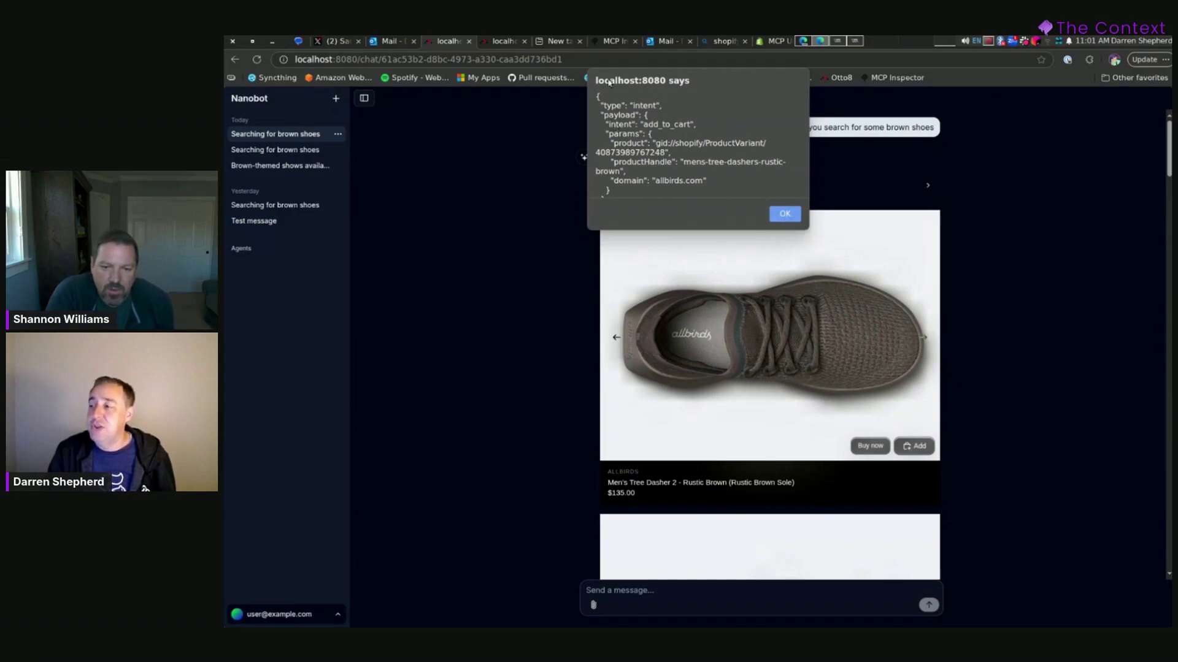
pyautogui.click(783, 220)
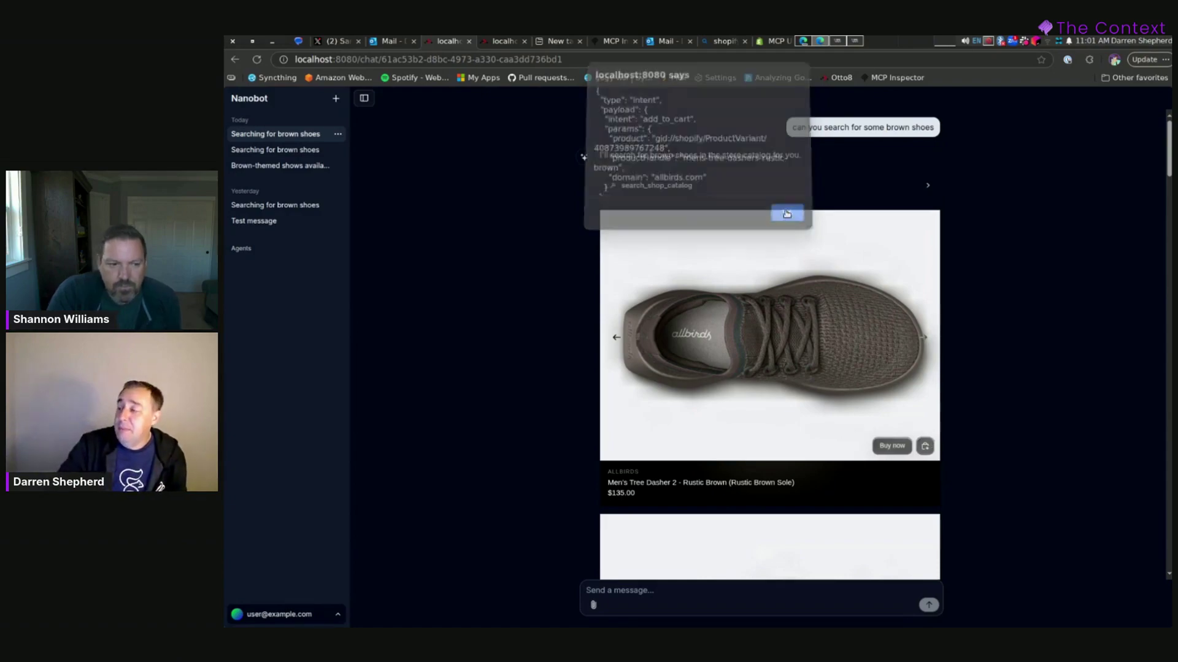
# - Trigger the view-details action from the Men's Tree Dasher 2 image, dismiss its alert and look over the product cards
pyautogui.click(801, 349)
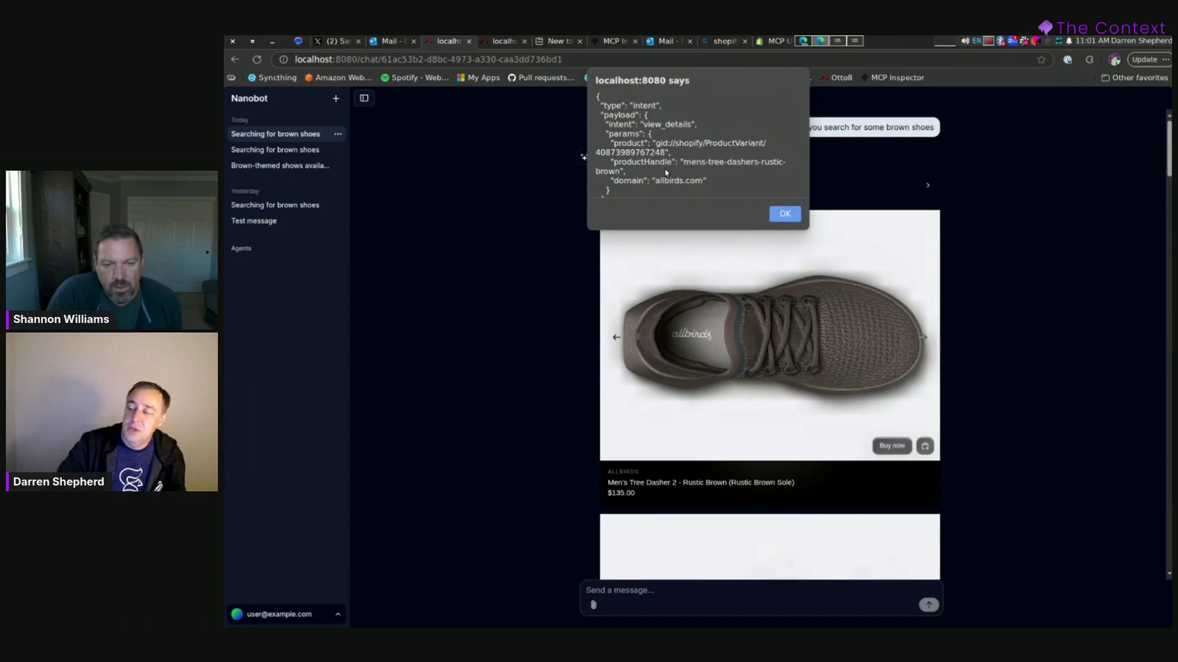
pyautogui.click(785, 214)
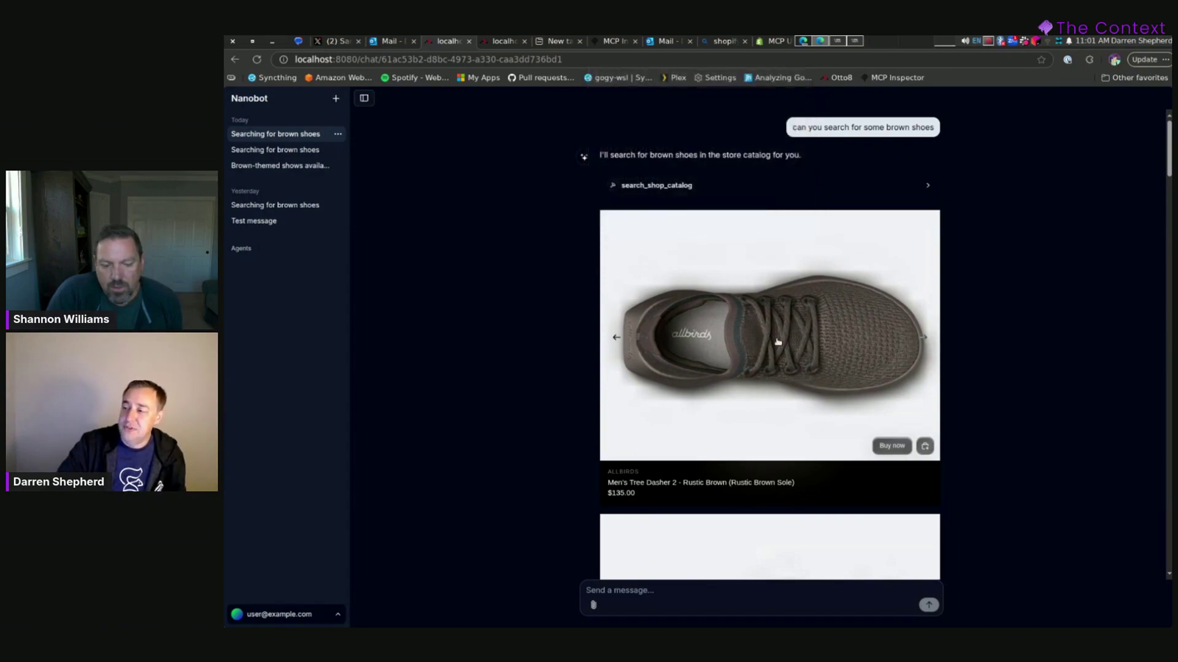
pyautogui.scroll(-4, 778, 343)
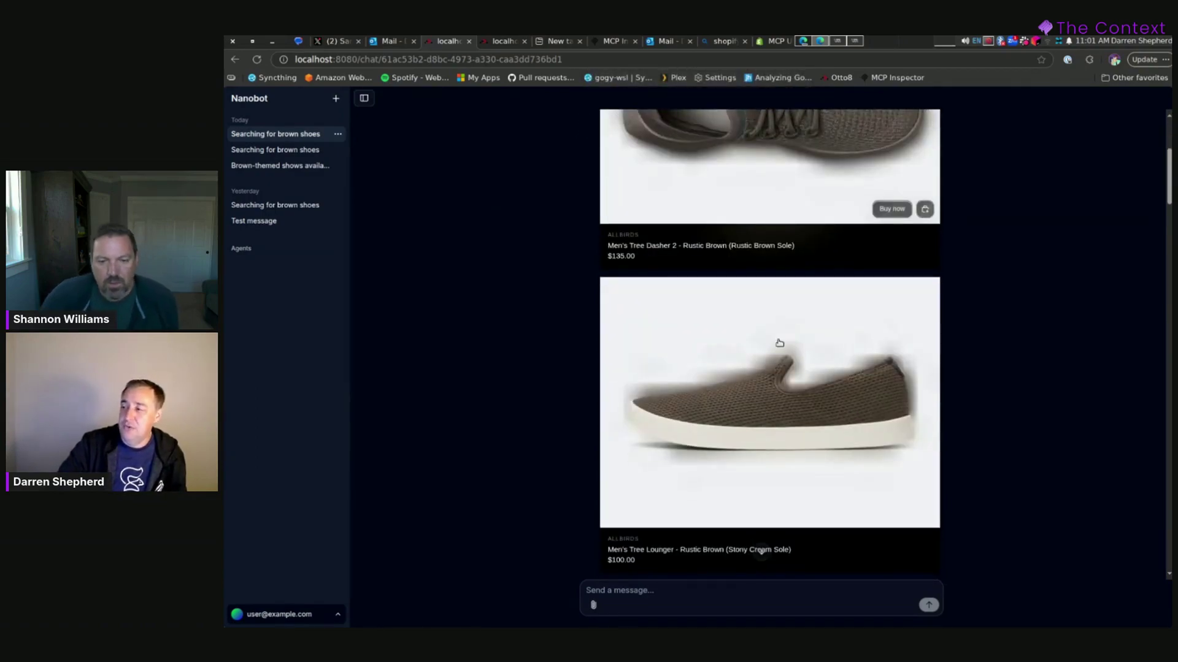
pyautogui.scroll(4, 779, 343)
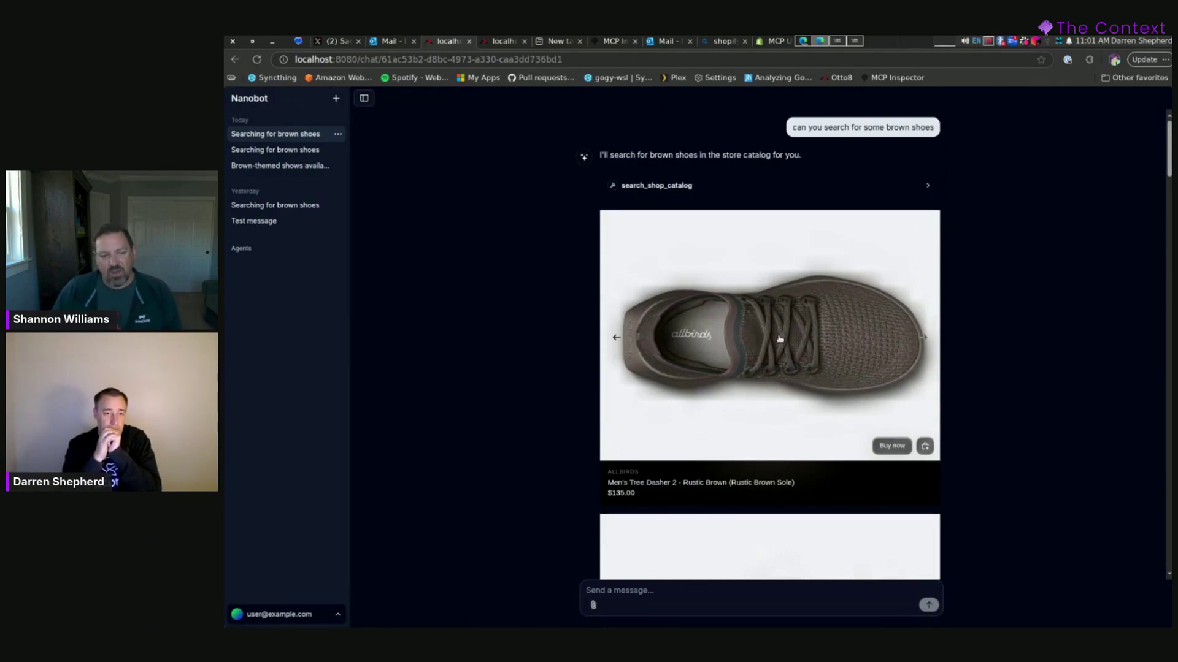
# - Switch to the code editor and inspect the UIResourceRenderer element of the MCPUI function in message-toolcall.tsx
pyautogui.hotkey('alt', 'Tab')
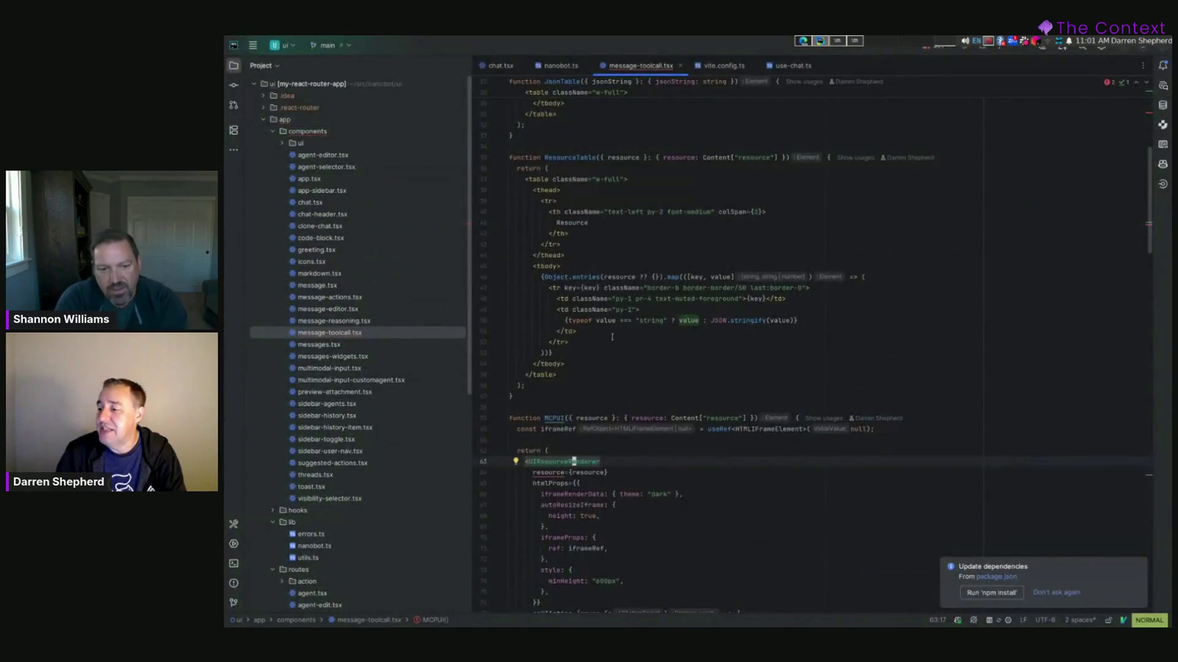
pyautogui.scroll(-5, 599, 329)
pyautogui.click(578, 299)
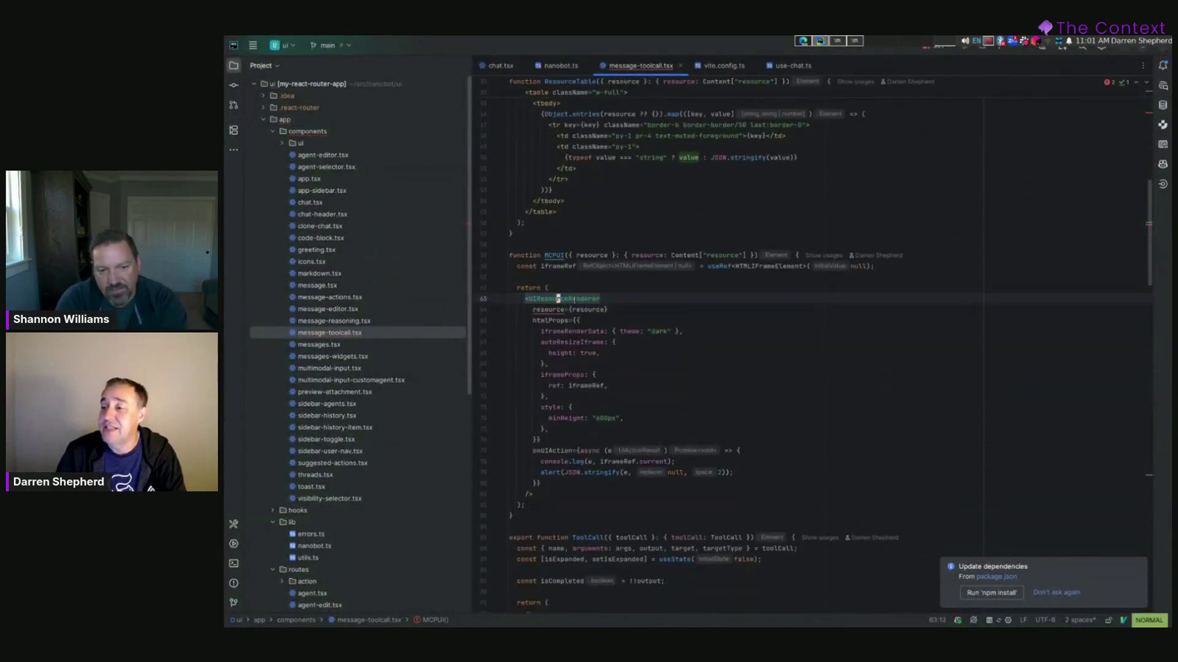
pyautogui.moveTo(578, 299)
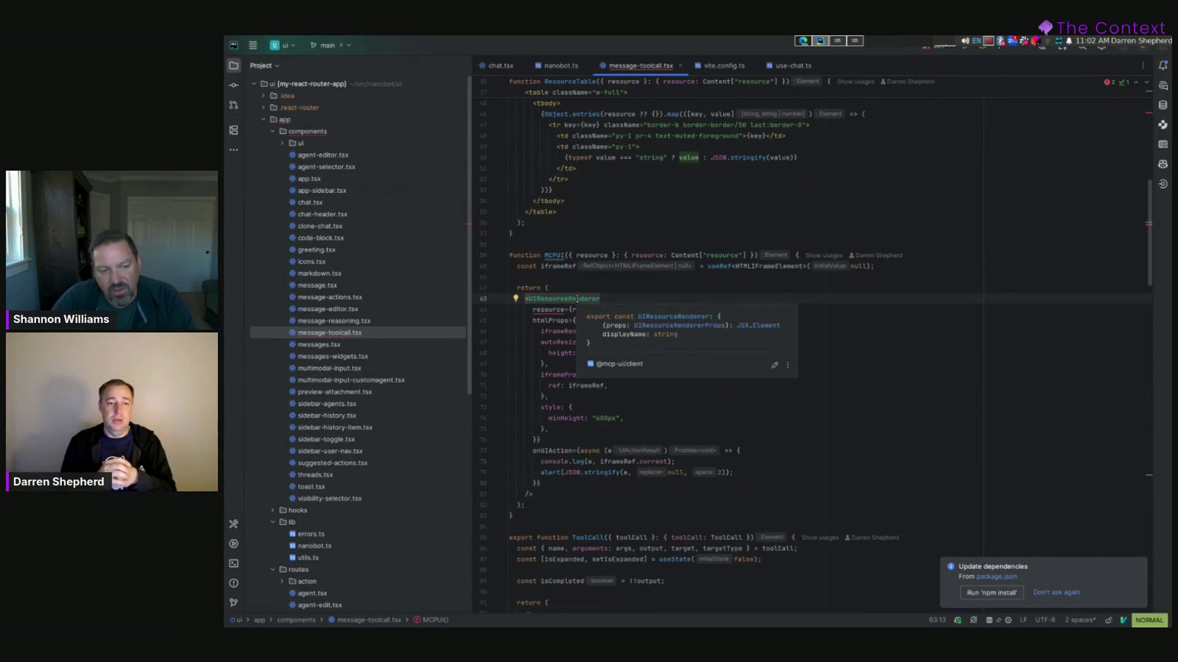
# - Switch back to the browser and look through the shoe product cards in the Nanobot chat again
pyautogui.hotkey('alt', 'Tab')
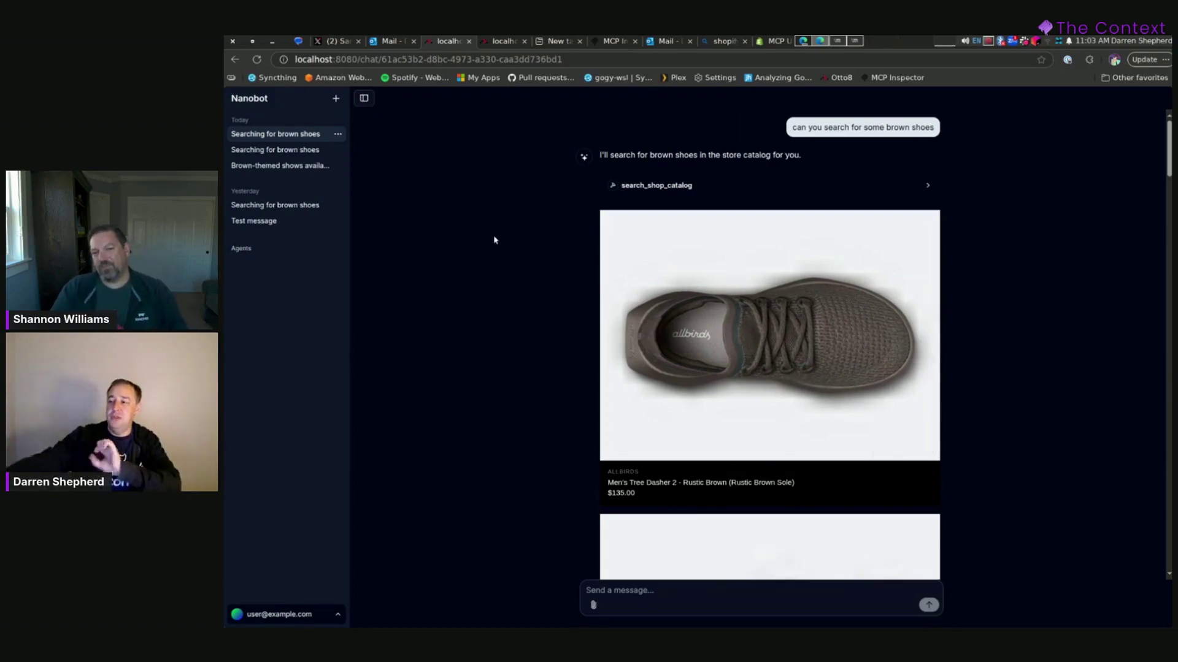
pyautogui.scroll(-4, 527, 306)
pyautogui.scroll(4, 527, 306)
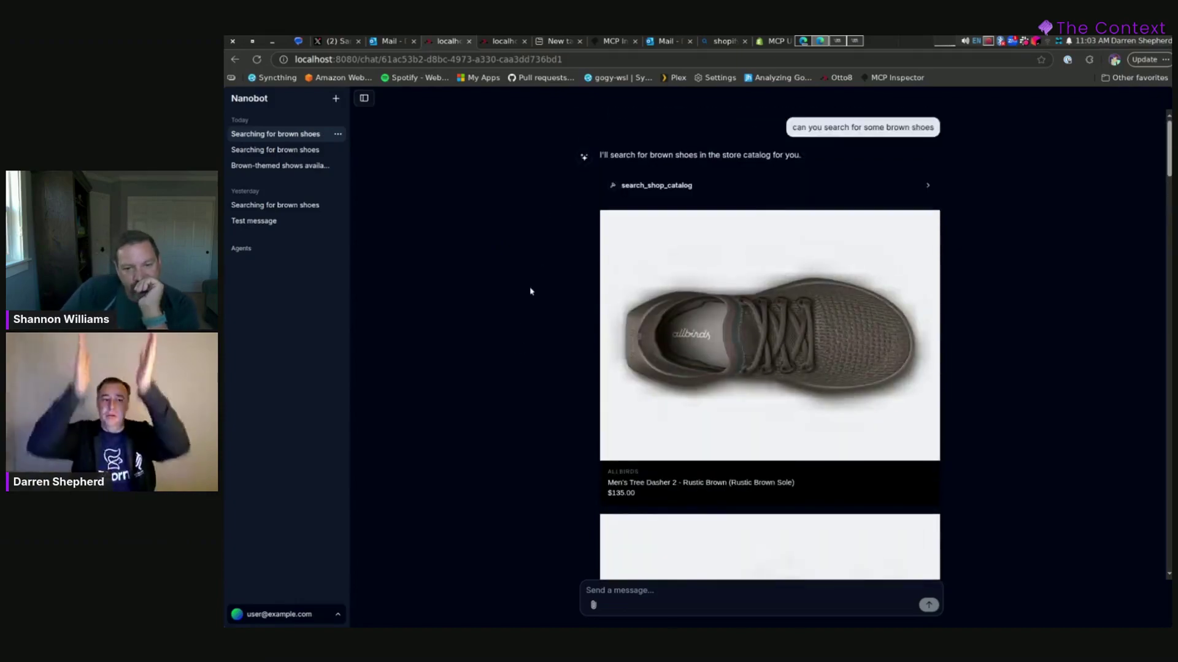